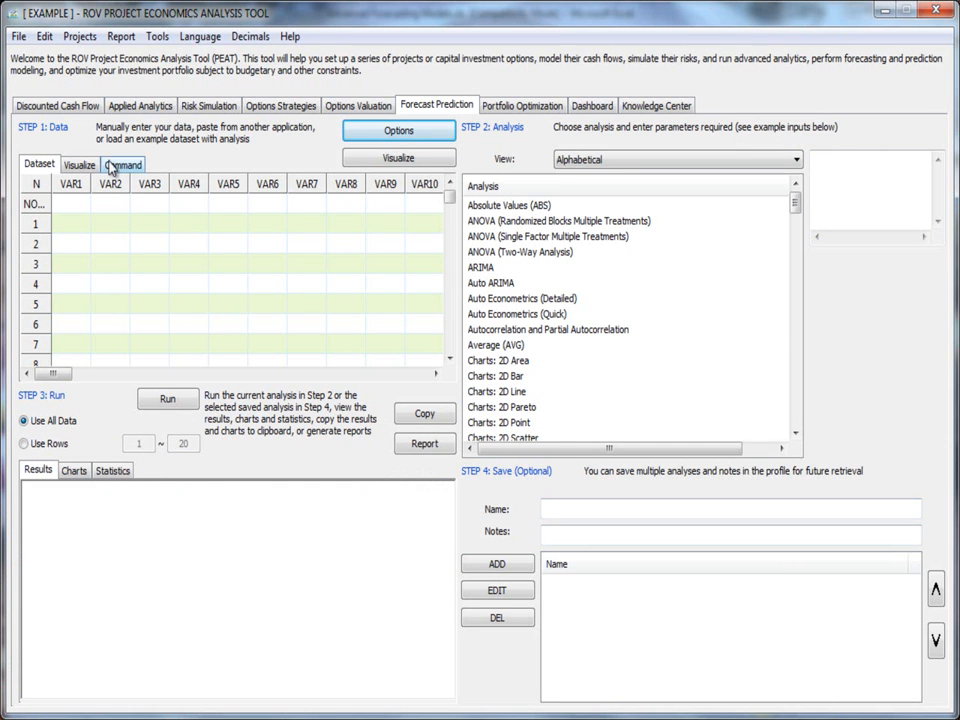
# Step: Enter the values 1, 2 and 3 in the first three rows of VAR1
pyautogui.click(78, 211)
pyautogui.click(87, 229)
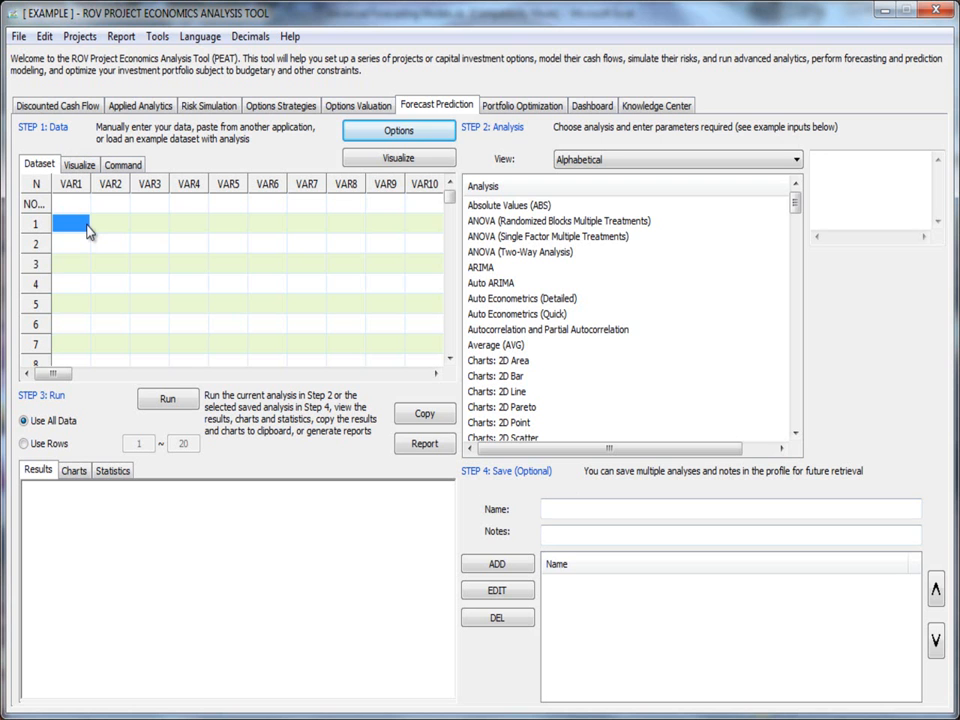
pyautogui.write('1')
pyautogui.press('Return')
pyautogui.write('2')
pyautogui.press('Return')
pyautogui.write('3')
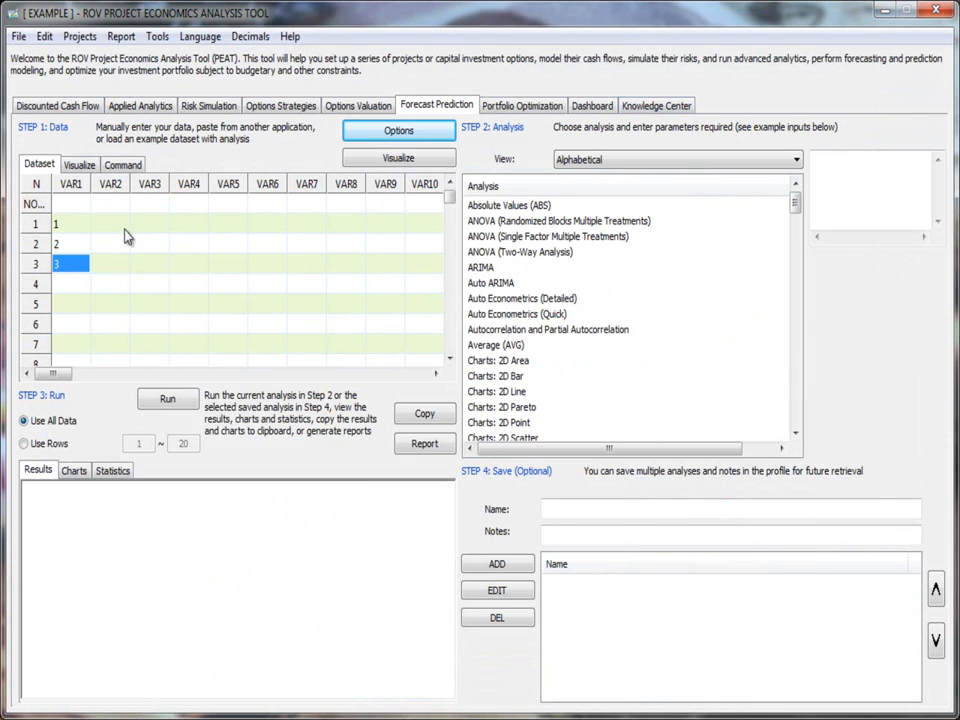
pyautogui.rightClick(120, 230)
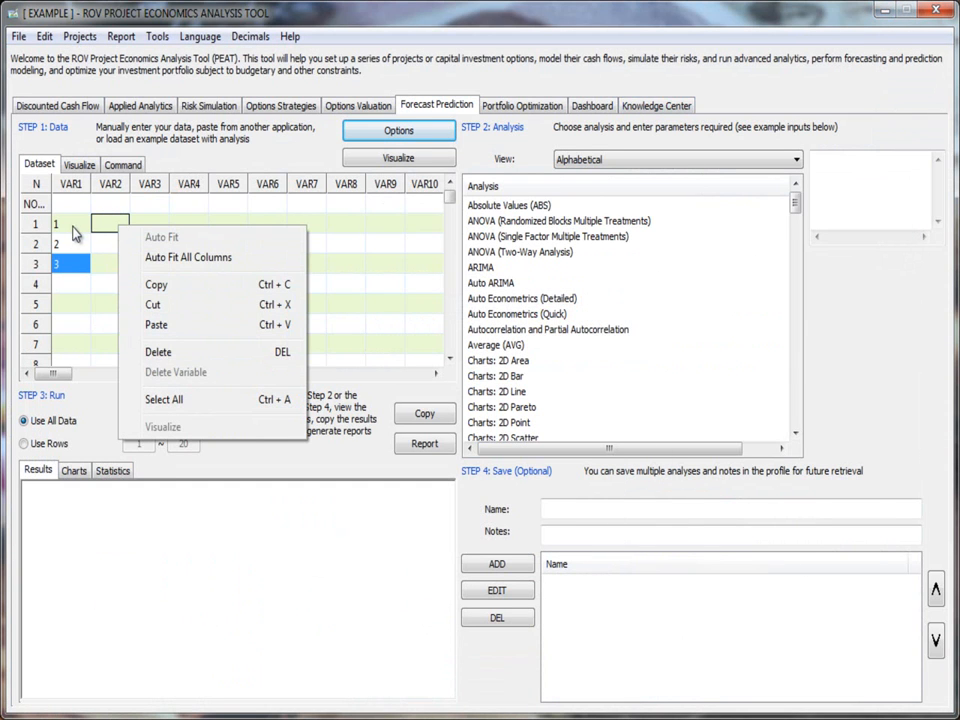
pyautogui.click(80, 225)
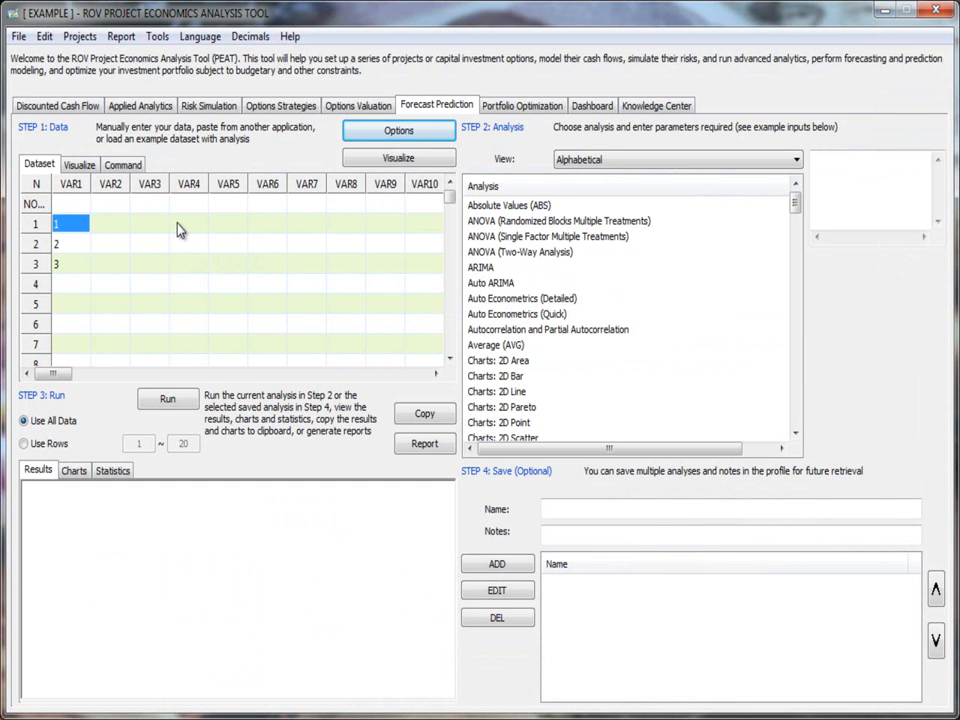
pyautogui.click(115, 226)
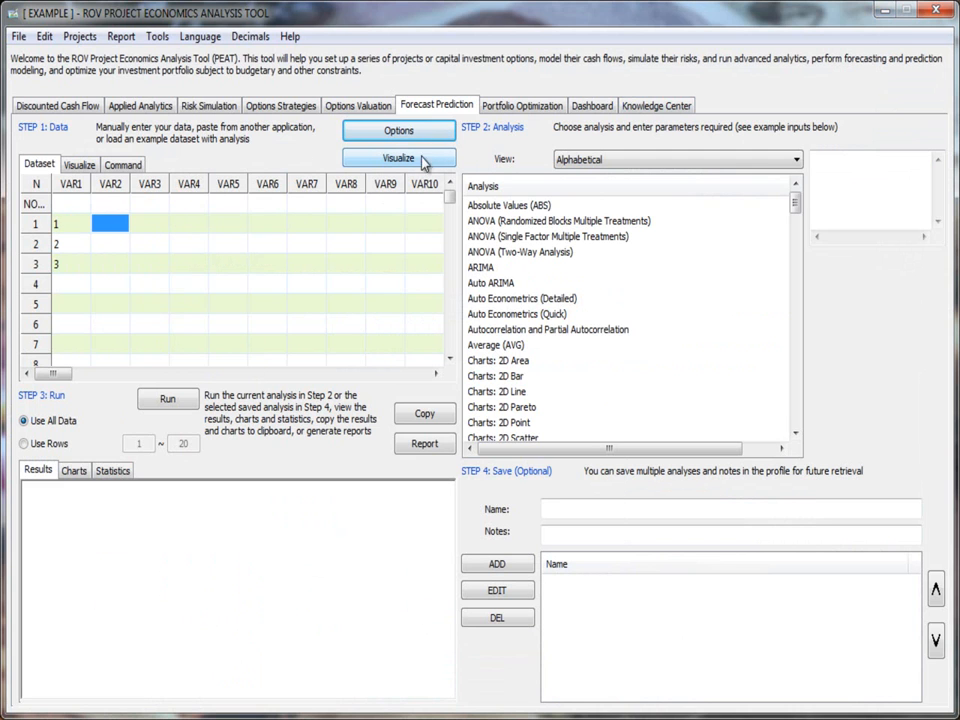
# Step: Load the built-in example dataset with its saved analyses into the forecast profile
pyautogui.click(433, 133)
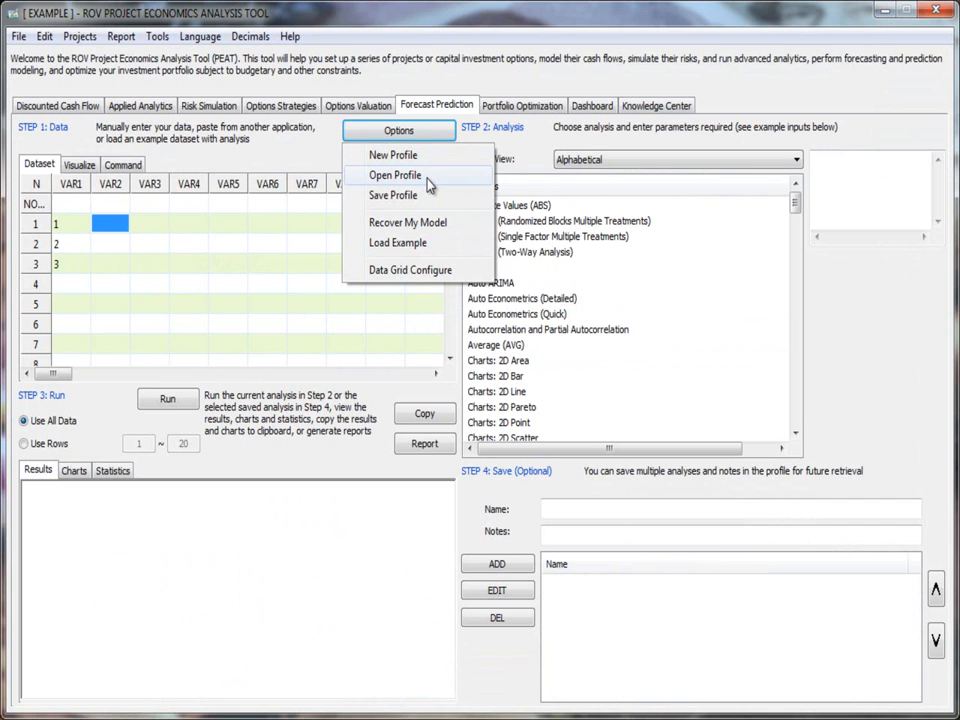
pyautogui.click(430, 244)
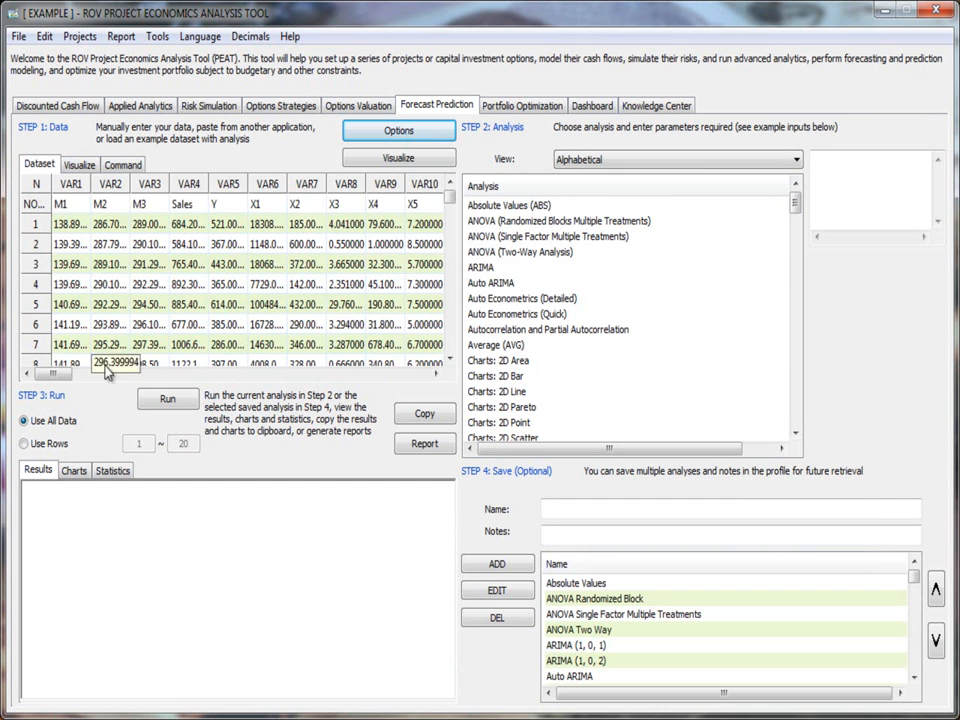
pyautogui.moveTo(52, 375); pyautogui.dragTo(28, 368)
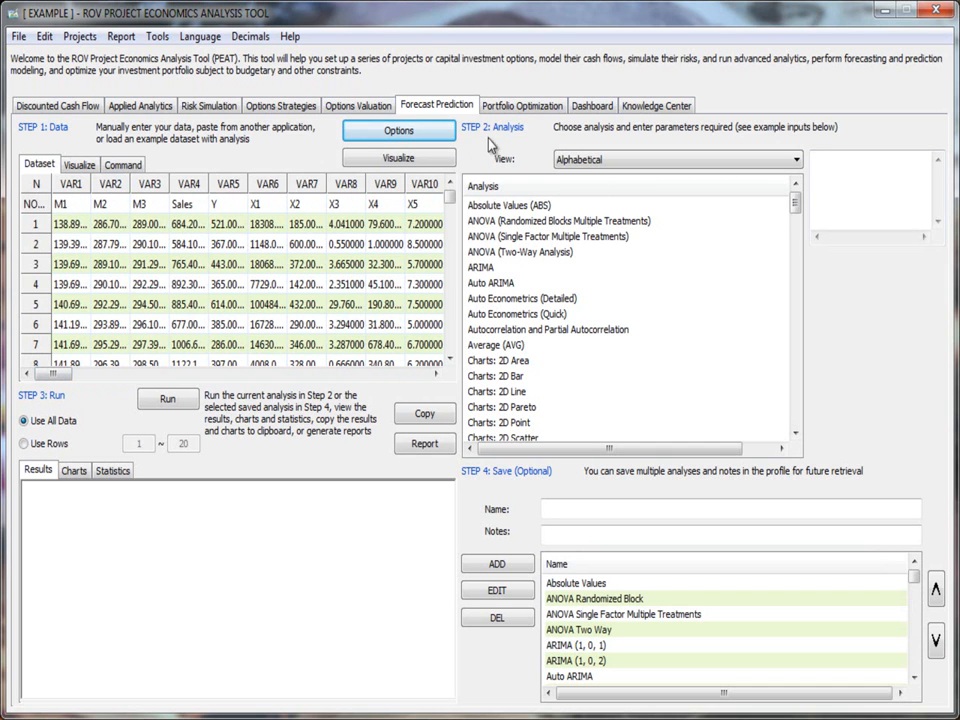
# Step: Review the data grid configuration for rows, columns and paste settings, and accept it as is
pyautogui.click(437, 136)
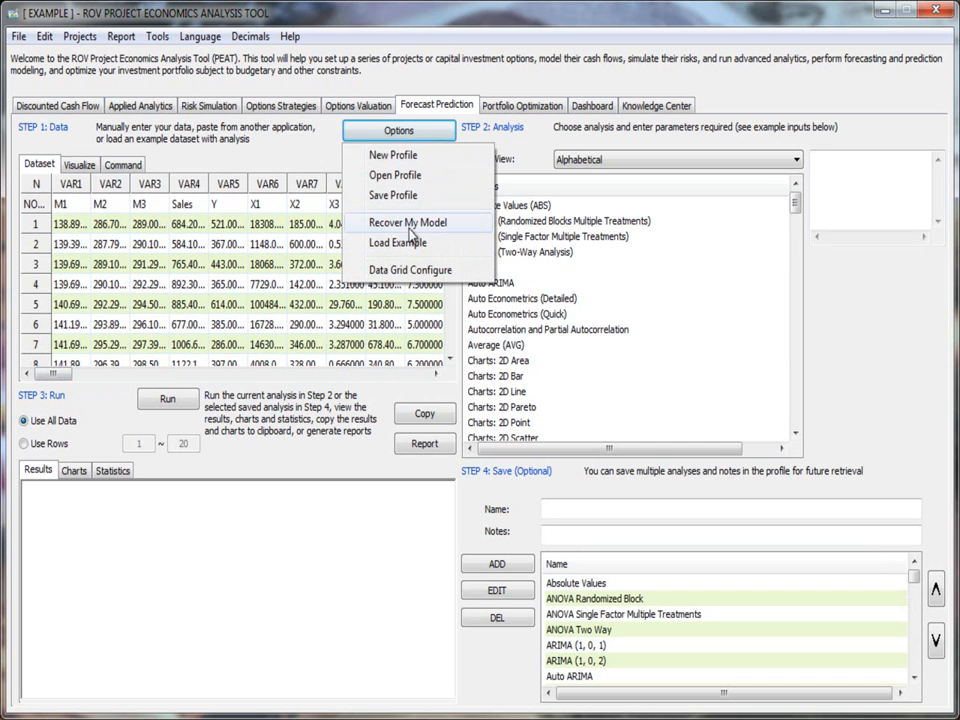
pyautogui.click(428, 272)
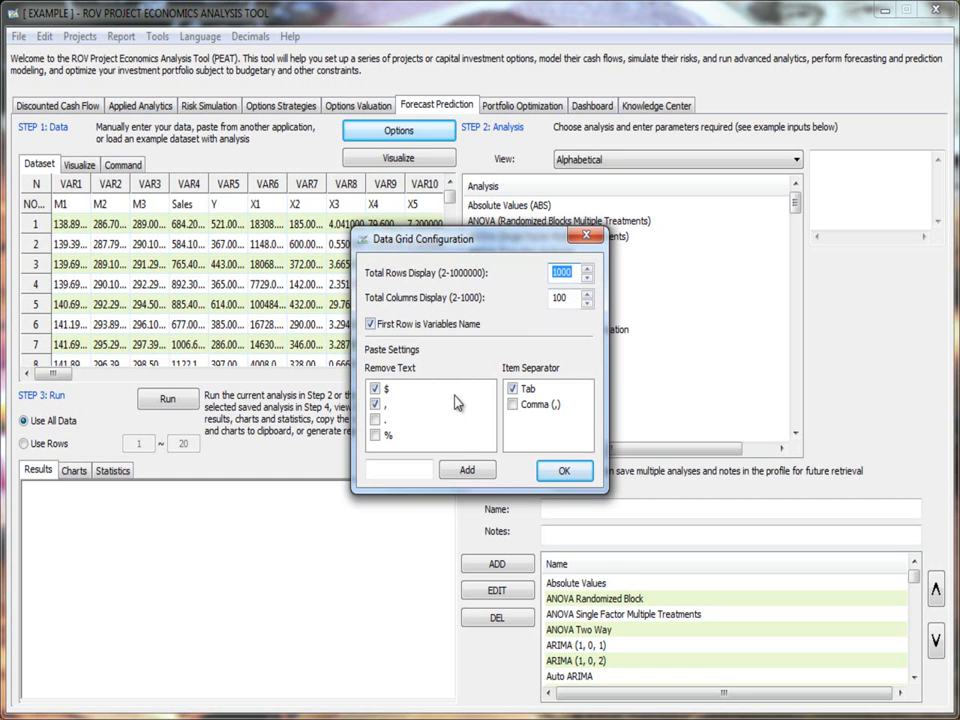
pyautogui.click(539, 475)
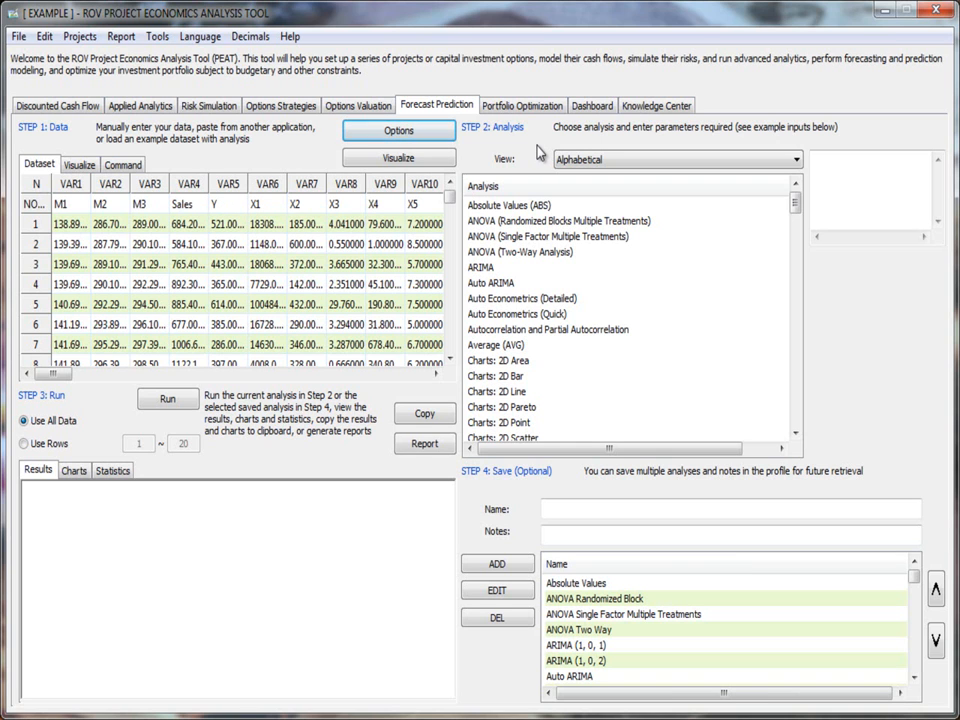
# Step: Visualize the VAR4 (Sales) and VAR5 (Y) columns together as a chart, and return to the dataset grid
pyautogui.click(196, 190)
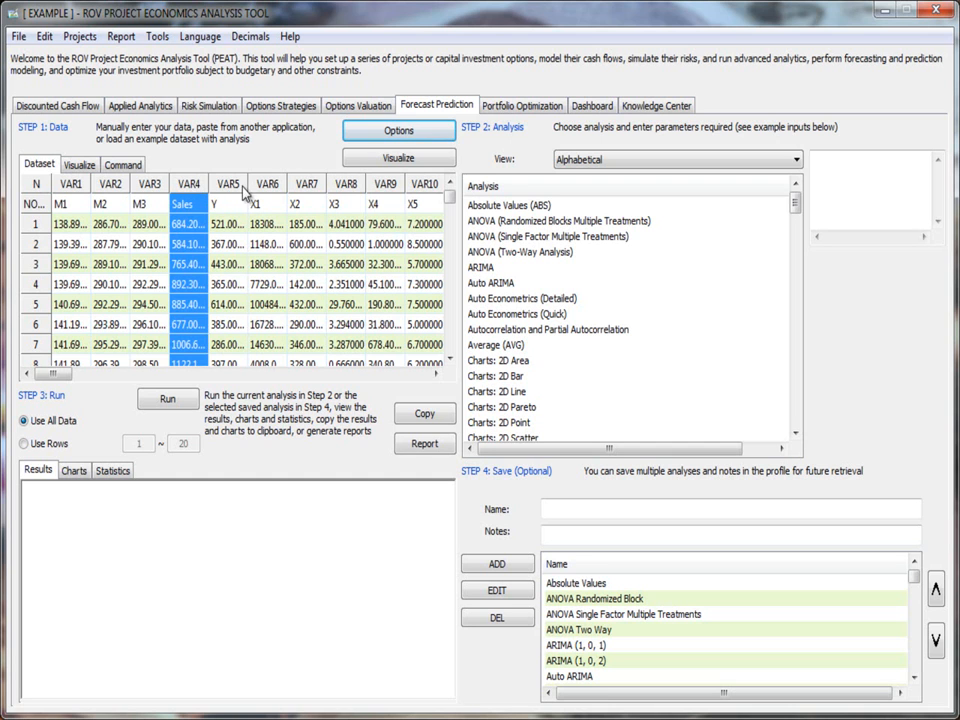
pyautogui.click(243, 192)
pyautogui.click(192, 195)
pyautogui.moveTo(193, 195); pyautogui.dragTo(228, 193)
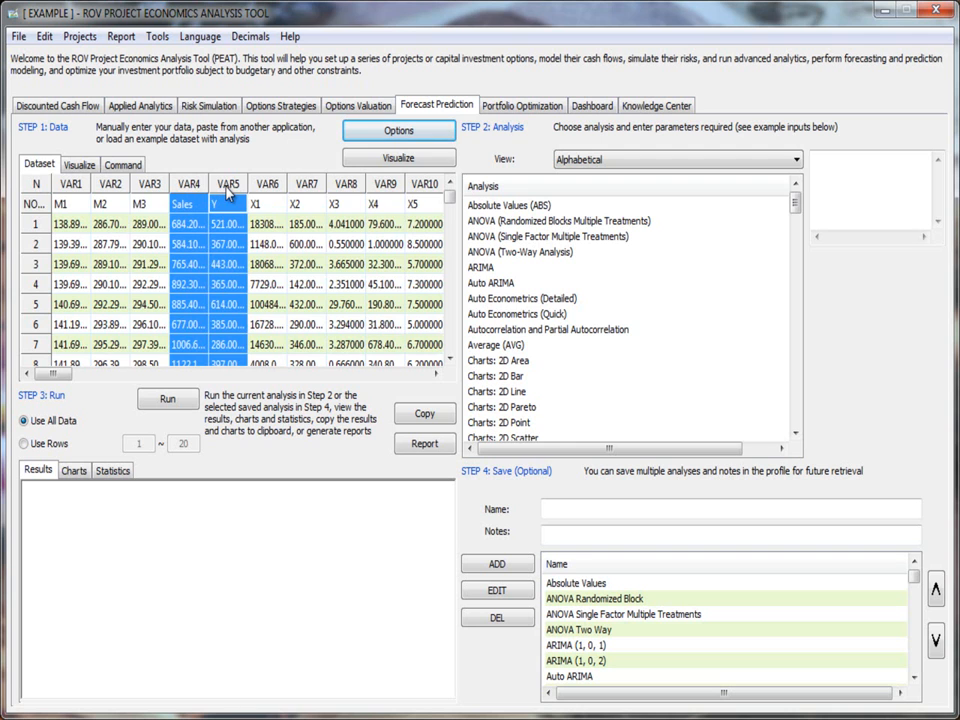
pyautogui.click(397, 160)
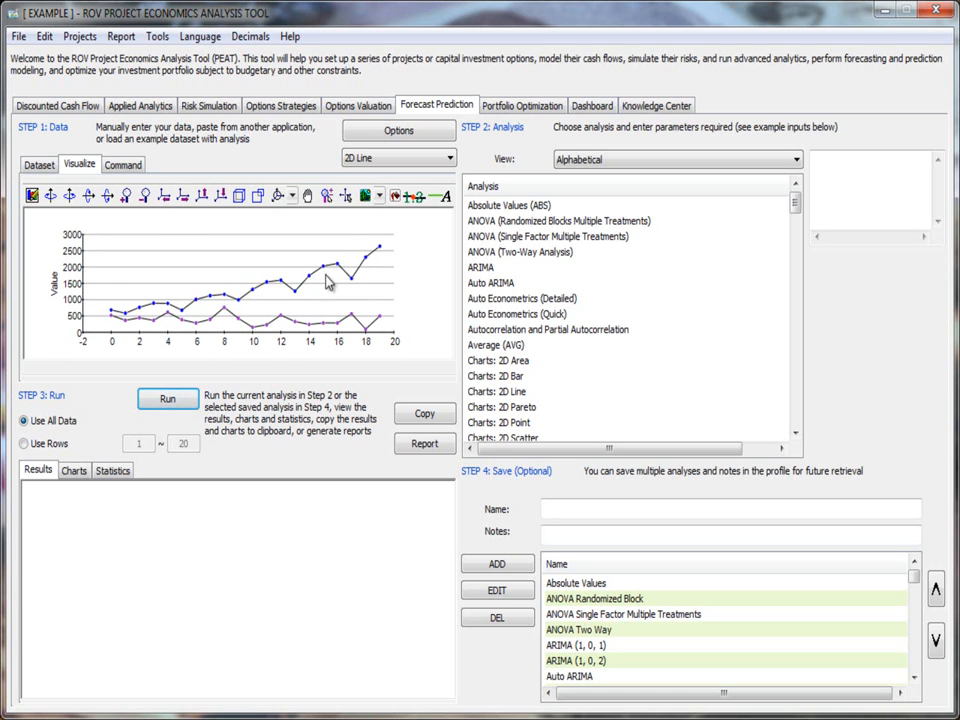
pyautogui.click(56, 167)
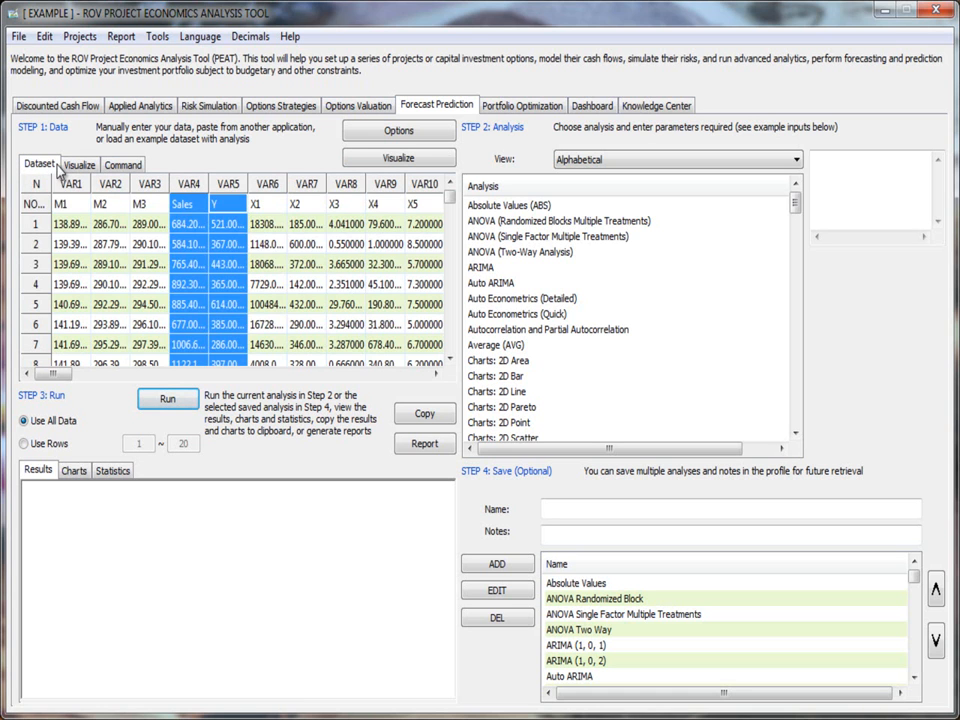
pyautogui.click(266, 244)
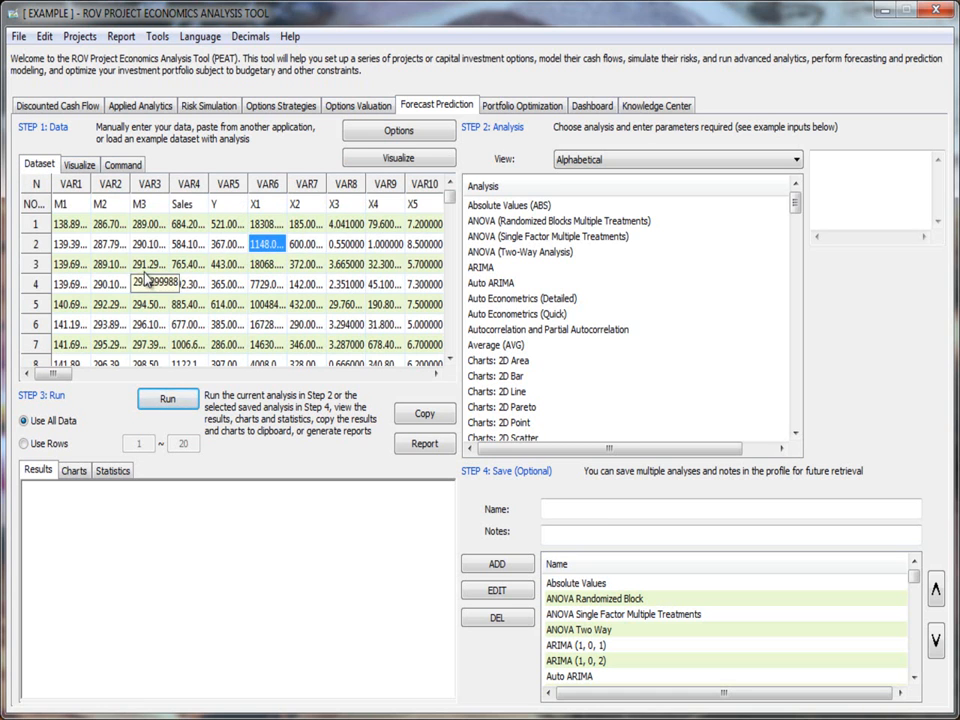
pyautogui.click(201, 306)
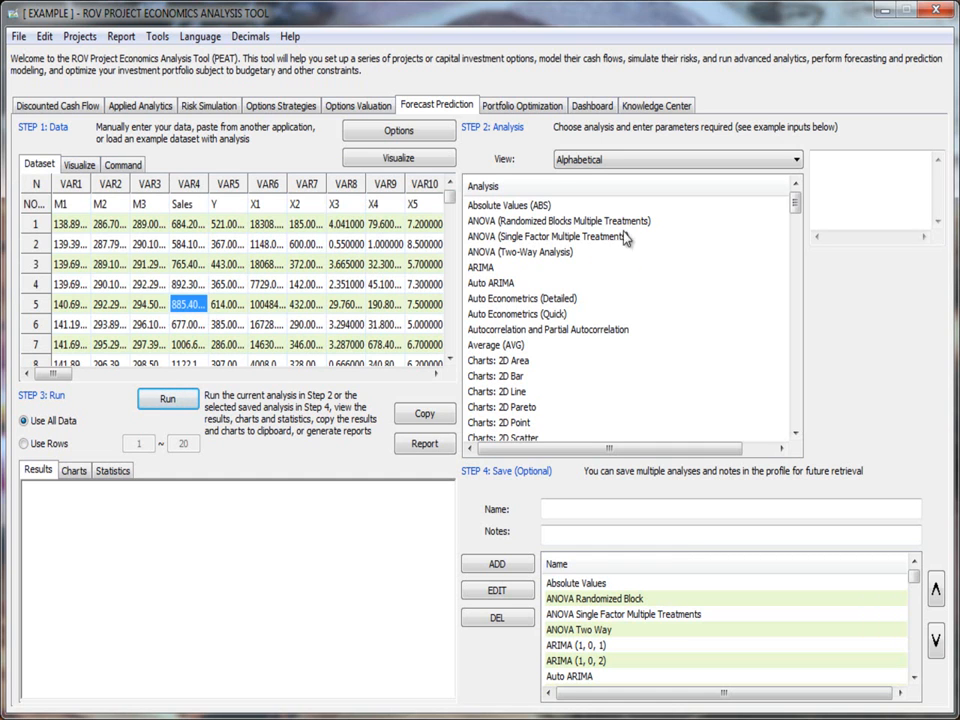
# Step: Examine the available analysis methods in the Alphabetical view, checking the input parameters that sample entries require
pyautogui.click(589, 162)
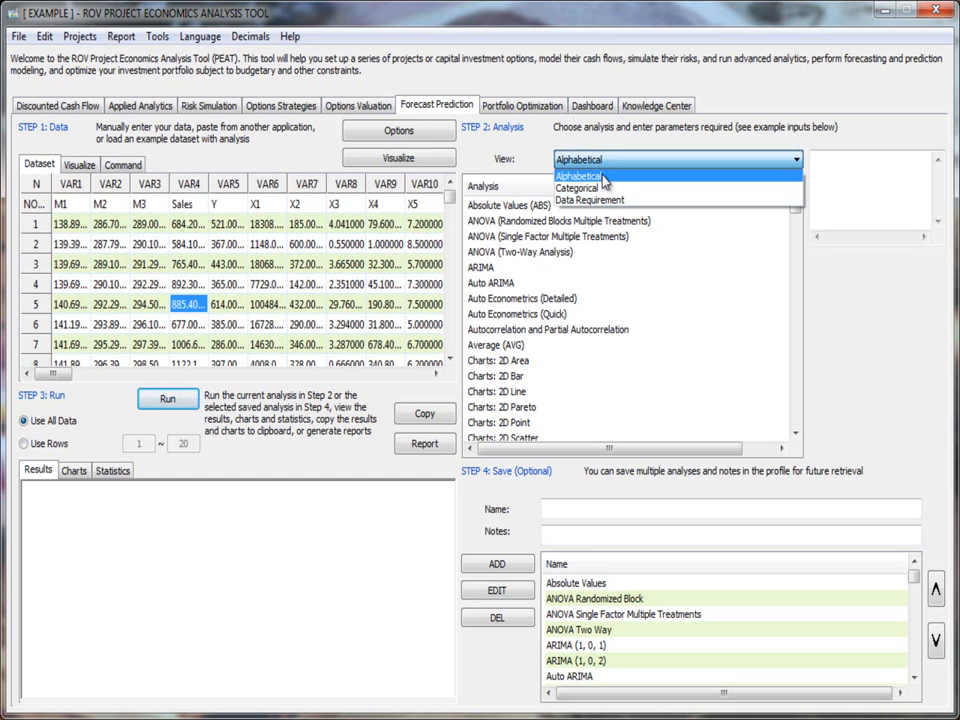
pyautogui.click(603, 178)
pyautogui.moveTo(796, 208)
pyautogui.mouseDown()
pyautogui.moveTo(780, 439)
pyautogui.moveTo(797, 320)
pyautogui.moveTo(797, 197)
pyautogui.mouseUp()
pyautogui.click(640, 207)
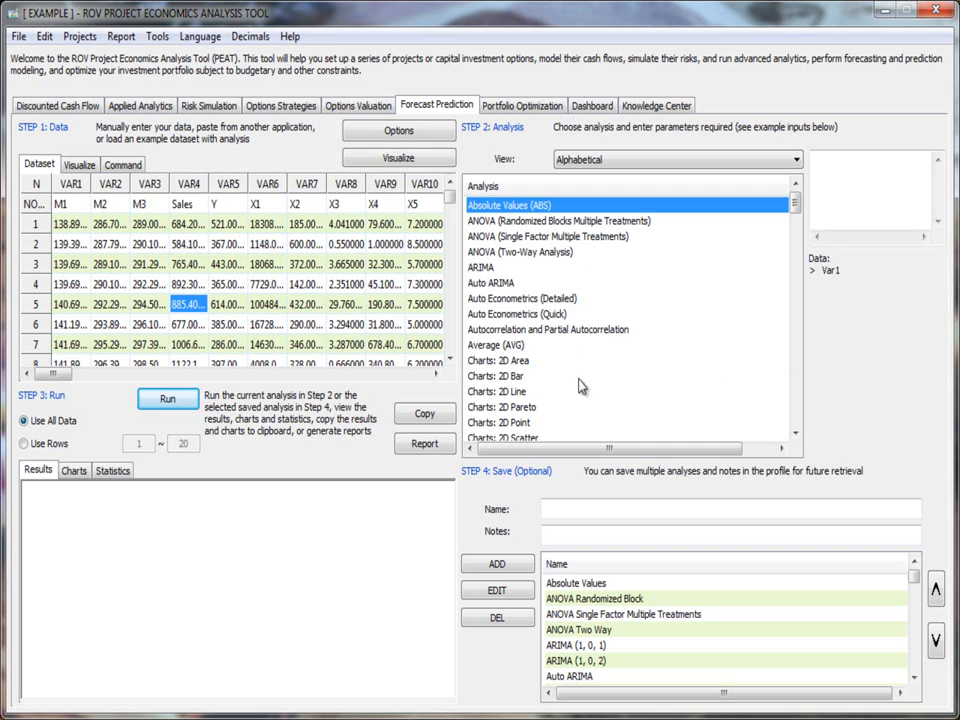
pyautogui.click(558, 408)
pyautogui.scroll(-4, 560, 410)
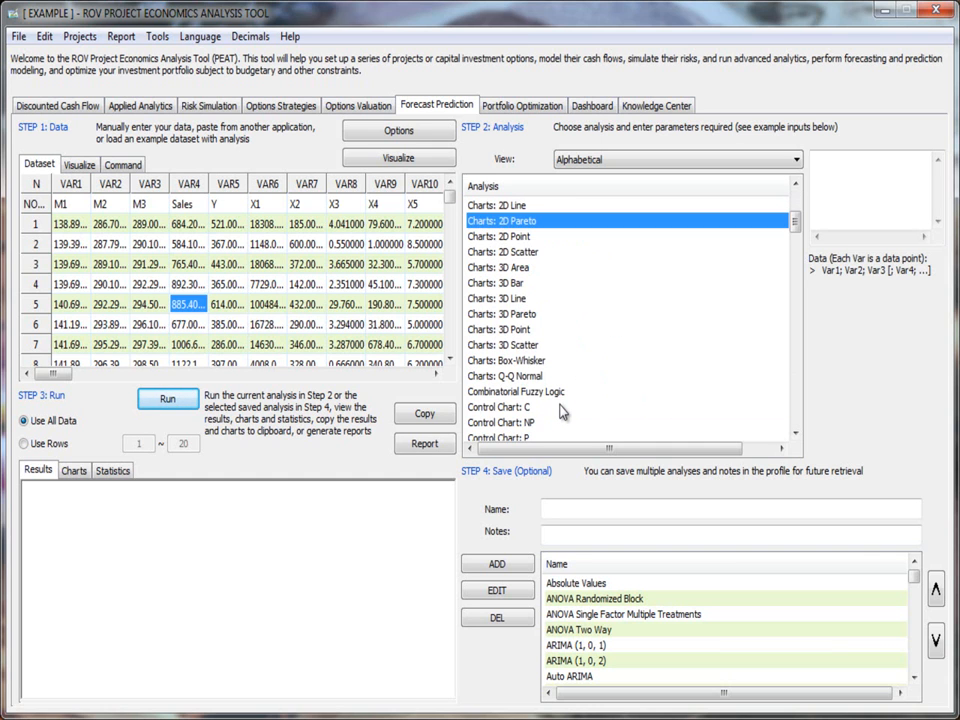
pyautogui.scroll(-1, 562, 411)
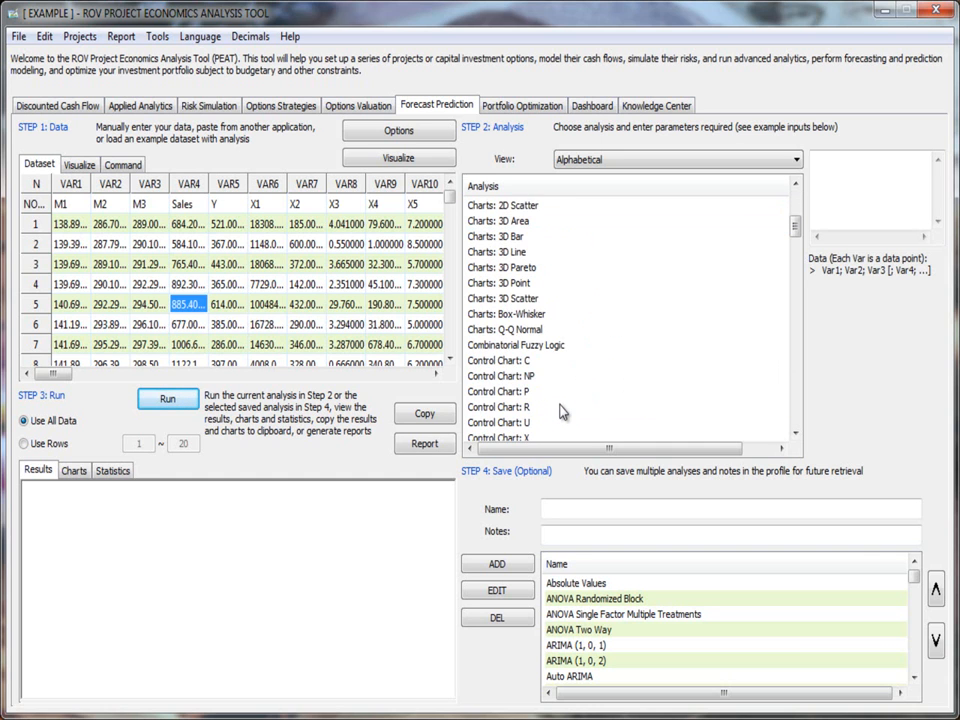
pyautogui.scroll(-3, 555, 355)
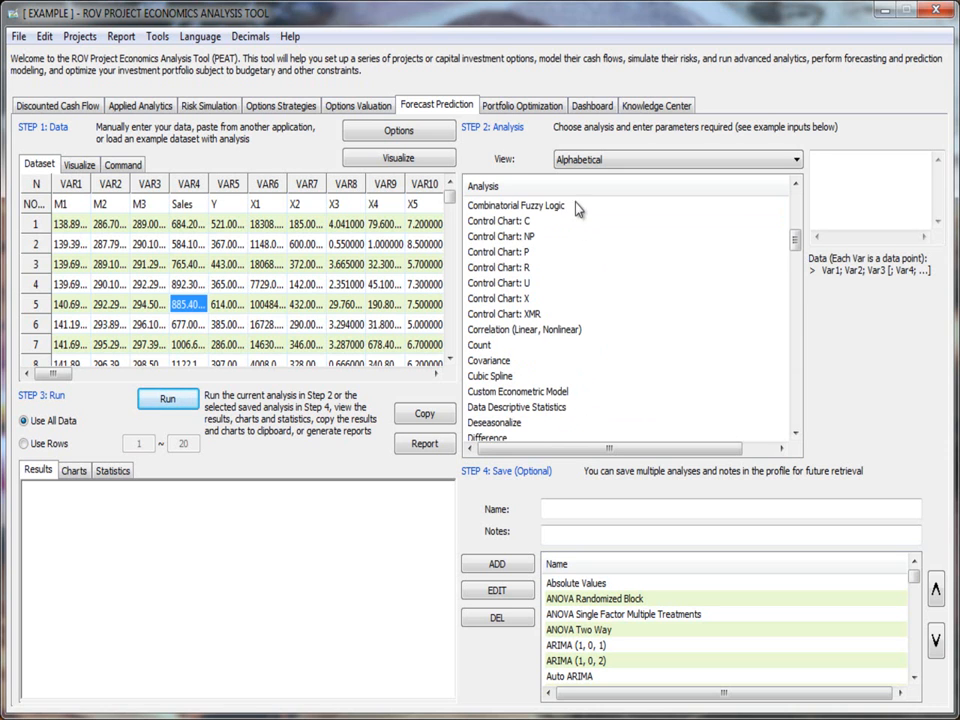
pyautogui.scroll(-6, 580, 271)
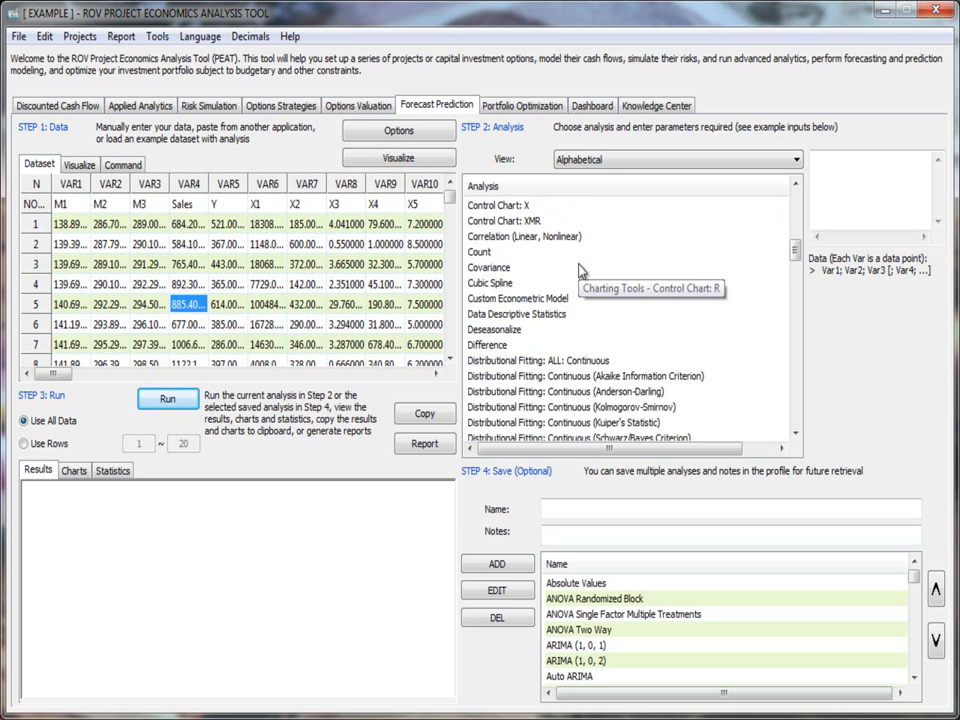
pyautogui.scroll(-9, 580, 271)
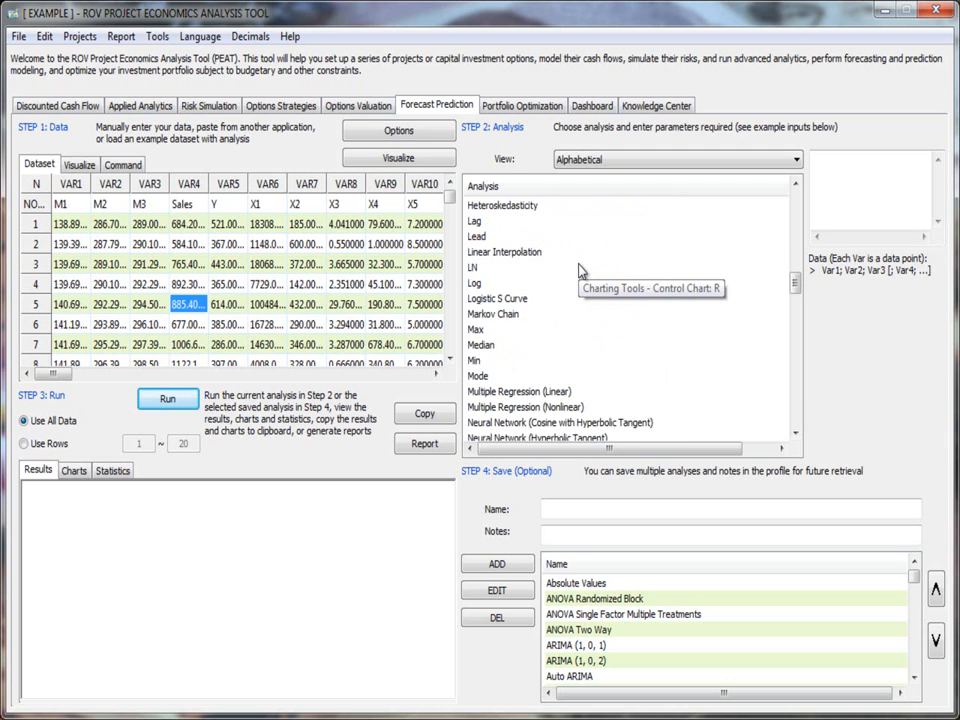
pyautogui.scroll(-2, 581, 272)
pyautogui.scroll(2, 581, 273)
pyautogui.scroll(-10, 581, 272)
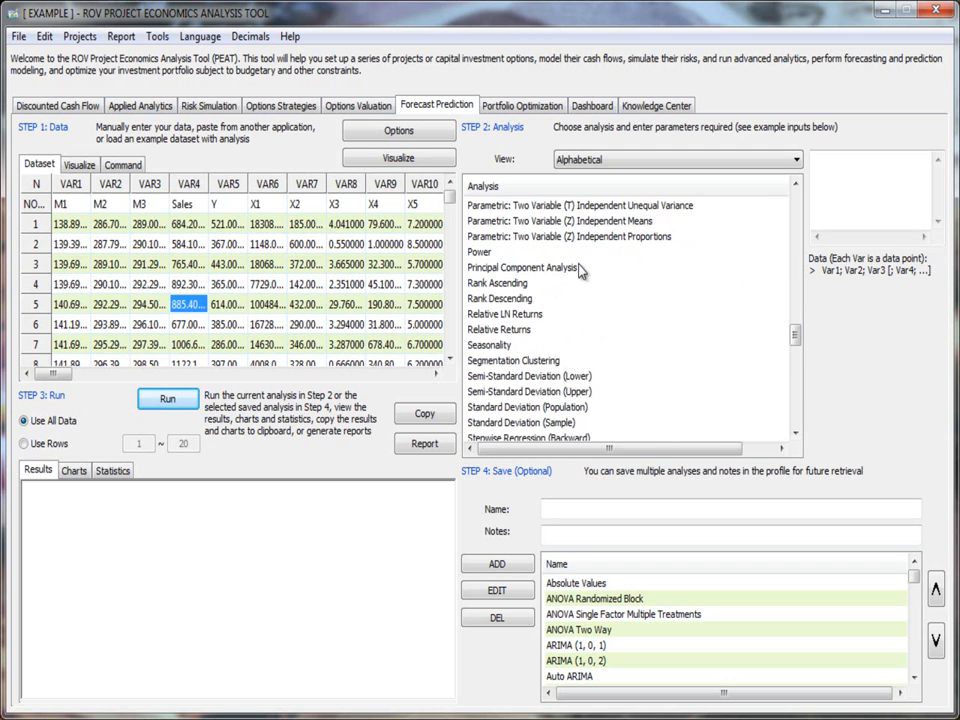
pyautogui.scroll(-2, 580, 271)
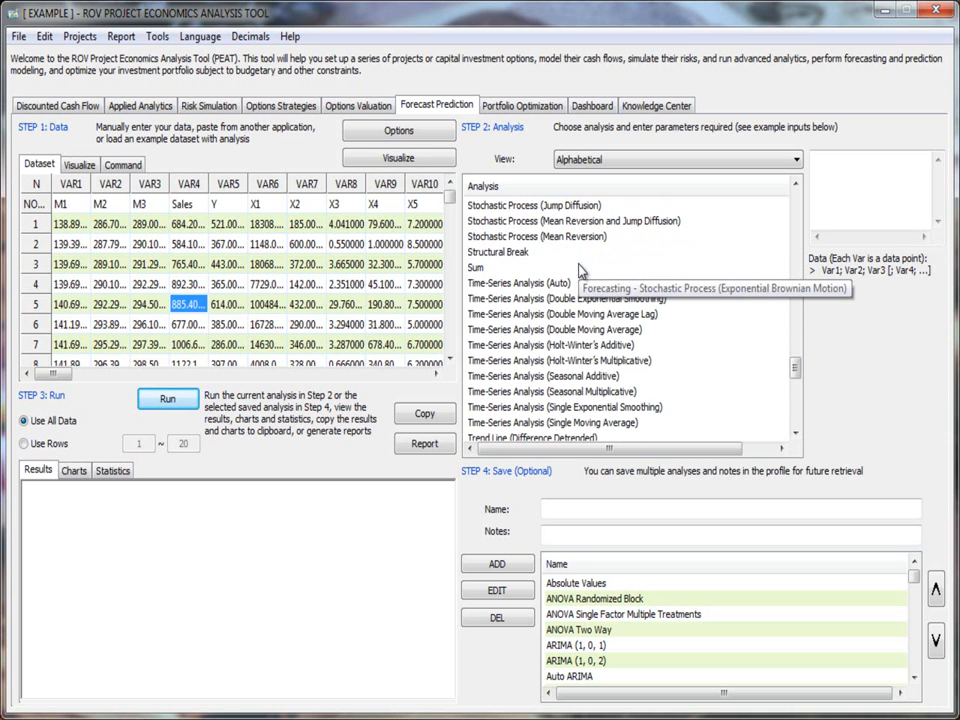
pyautogui.scroll(1, 580, 271)
pyautogui.scroll(-3, 580, 271)
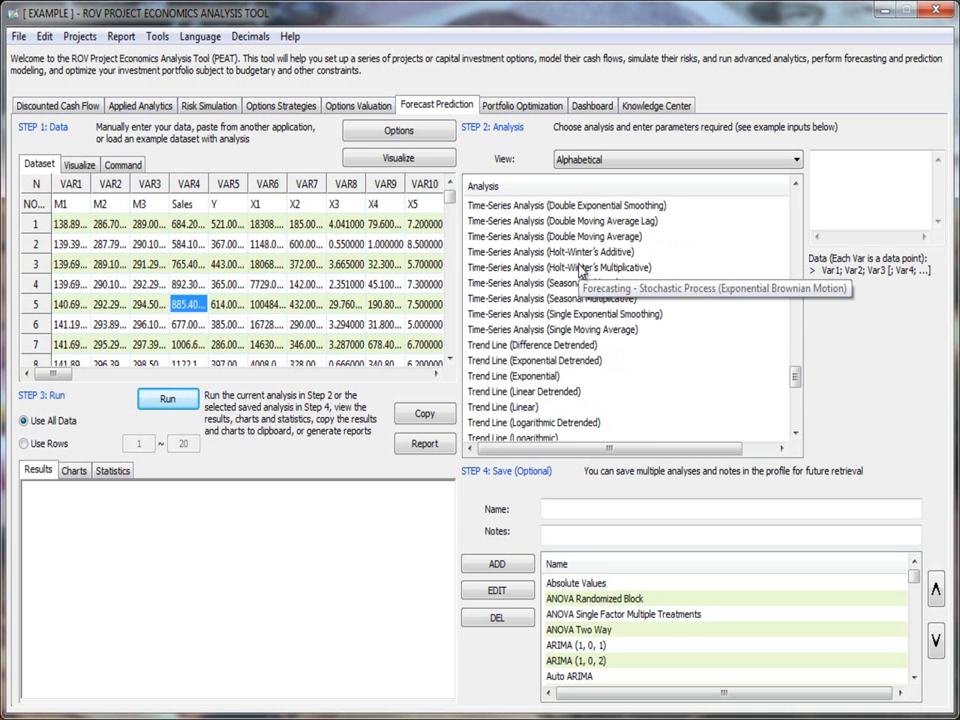
pyautogui.scroll(-8, 581, 272)
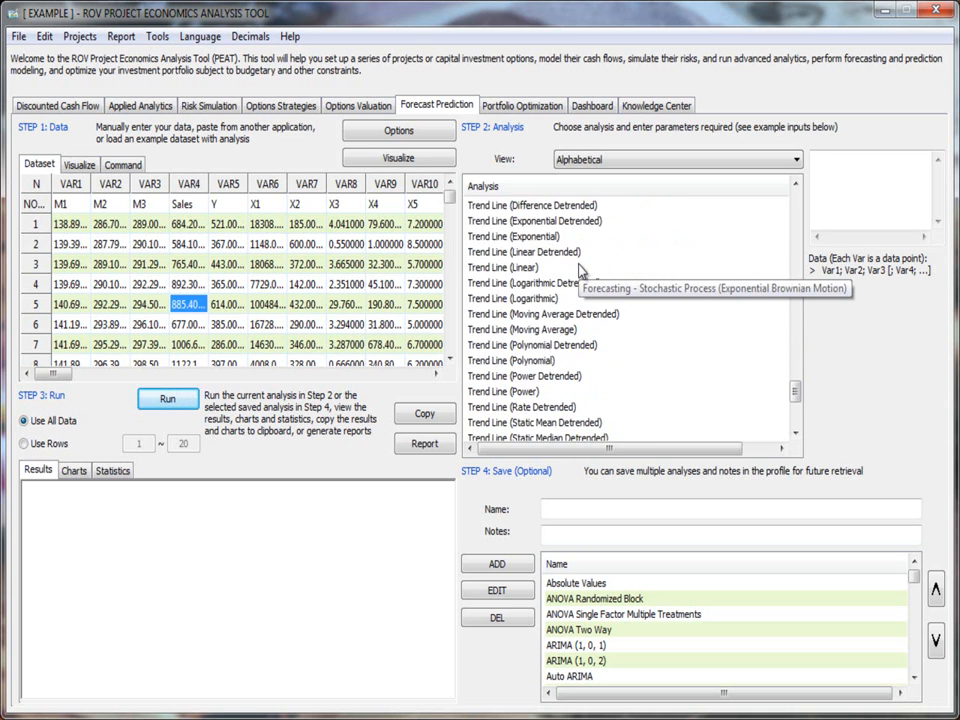
pyautogui.scroll(7, 581, 272)
pyautogui.scroll(20, 581, 272)
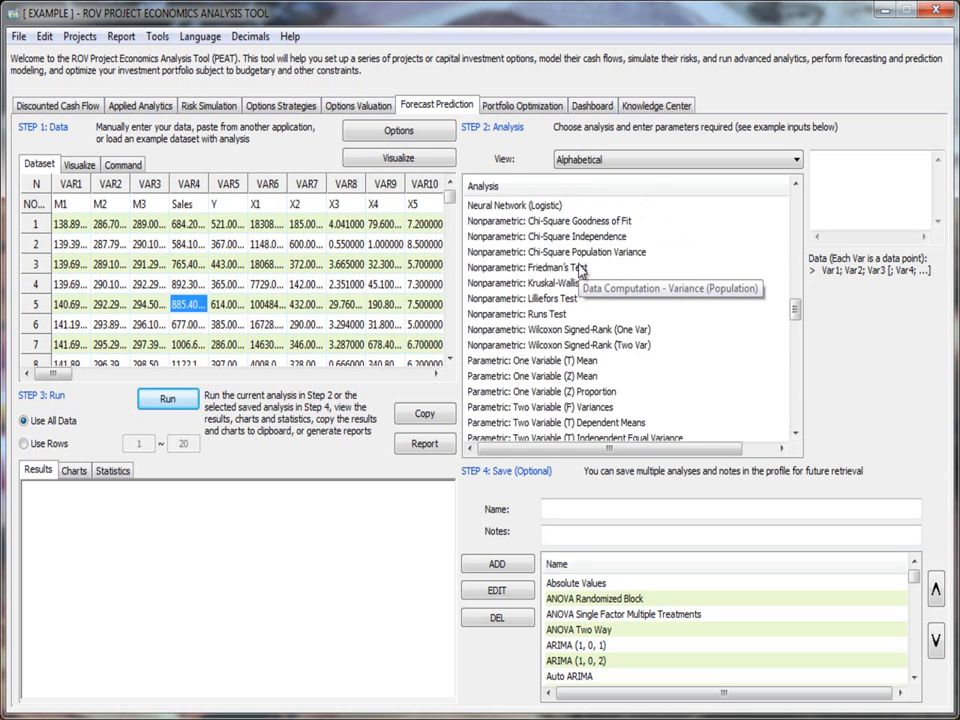
pyautogui.click(581, 272)
pyautogui.scroll(3, 581, 272)
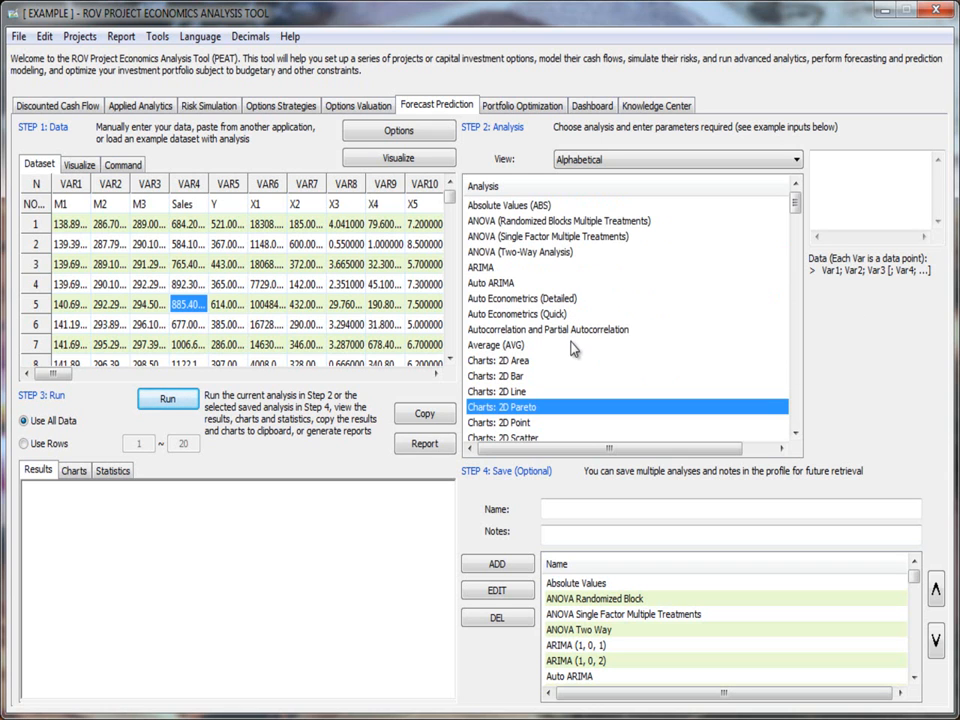
# Step: Run the Average (AVG) analysis on VAR4 using all data and review the results
pyautogui.click(527, 346)
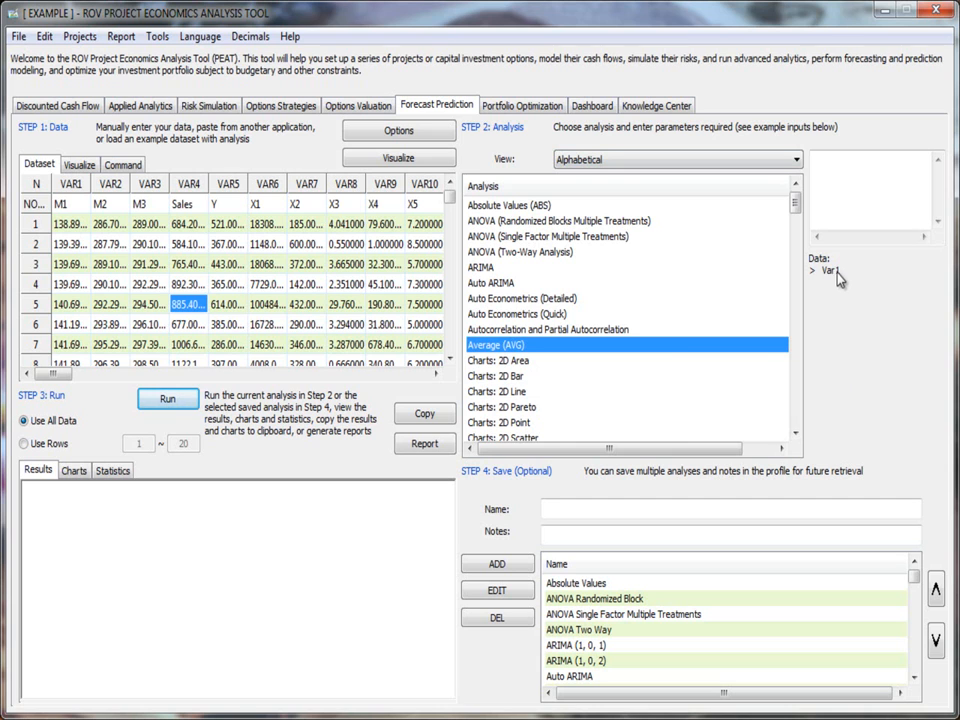
pyautogui.click(847, 170)
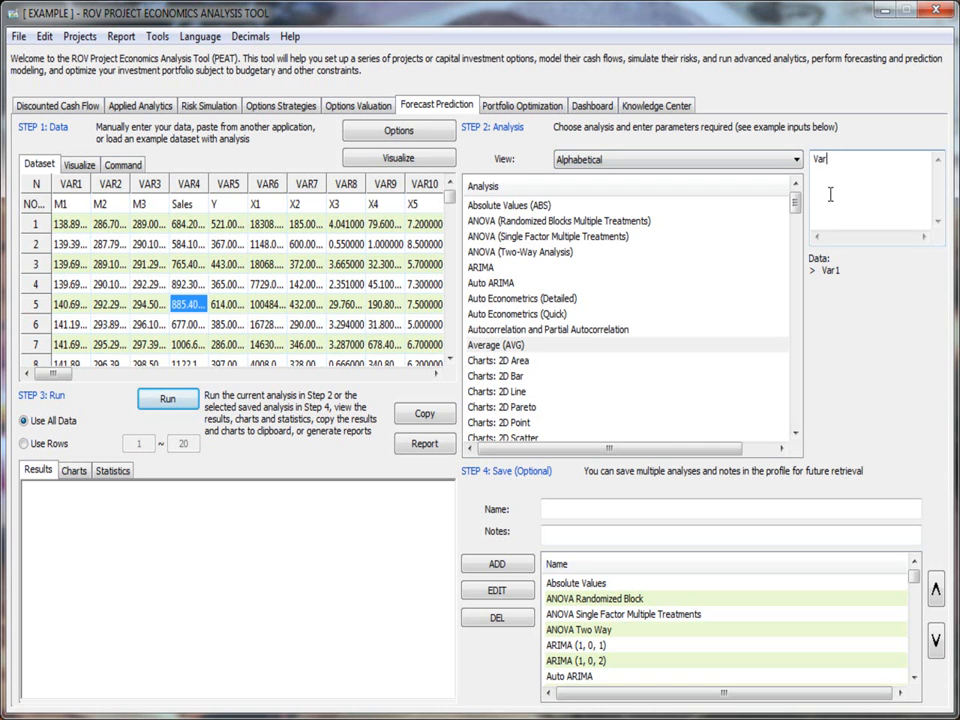
pyautogui.click(197, 186)
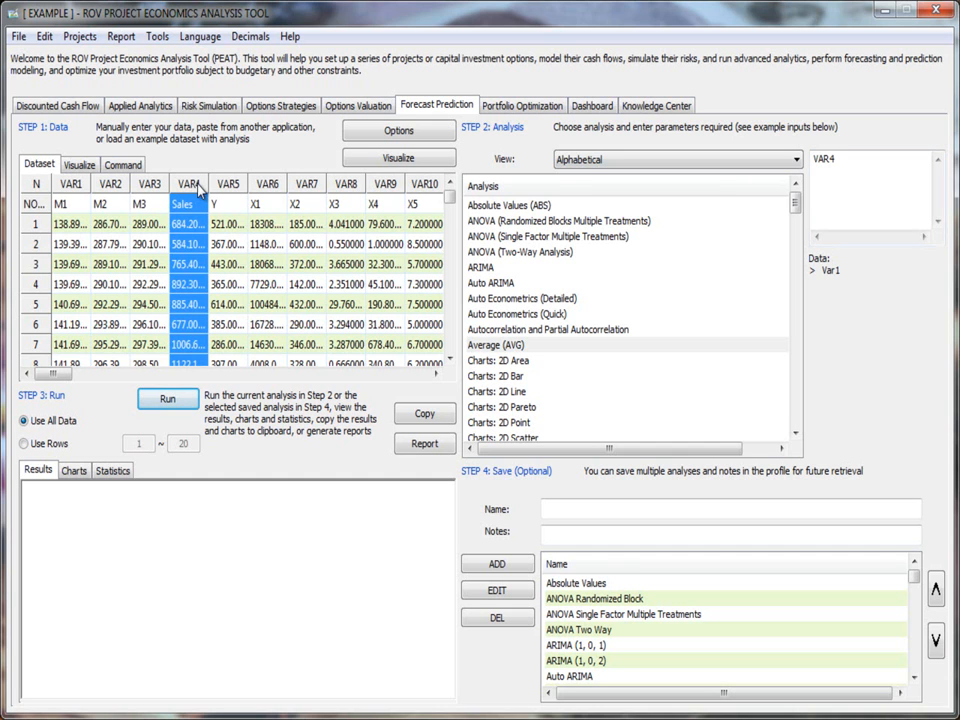
pyautogui.click(836, 162)
pyautogui.click(167, 400)
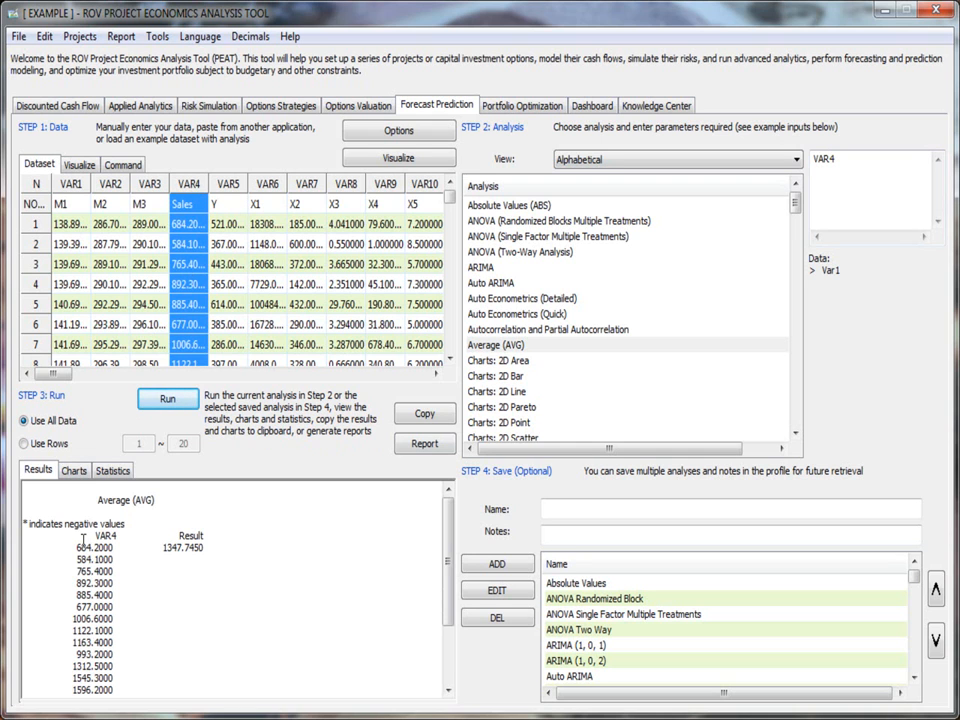
pyautogui.scroll(-3, 111, 660)
pyautogui.scroll(3, 111, 660)
# Step: Save the Average analysis as "My Model for Average" with the notes "My notes..." and locate it in the saved list
pyautogui.click(586, 514)
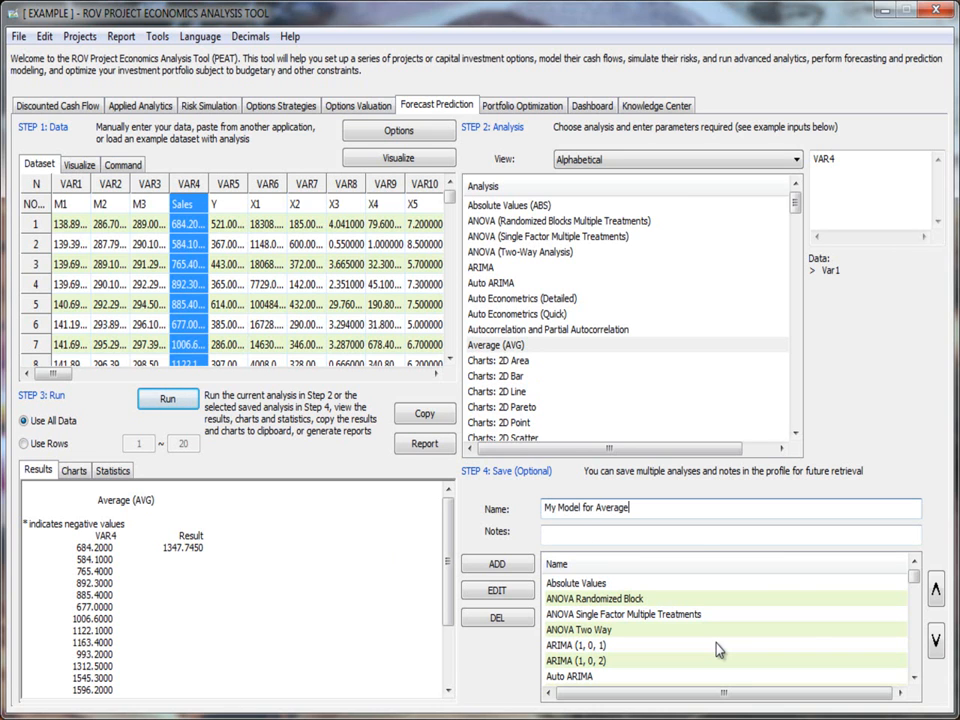
pyautogui.click(701, 540)
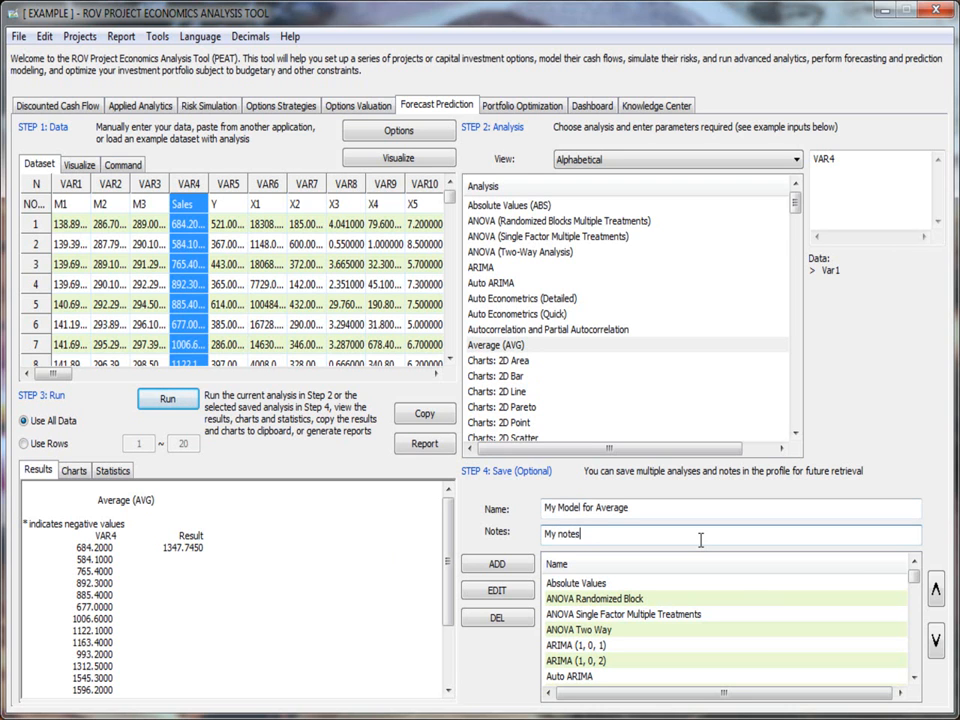
pyautogui.click(510, 565)
pyautogui.moveTo(916, 584); pyautogui.dragTo(903, 676)
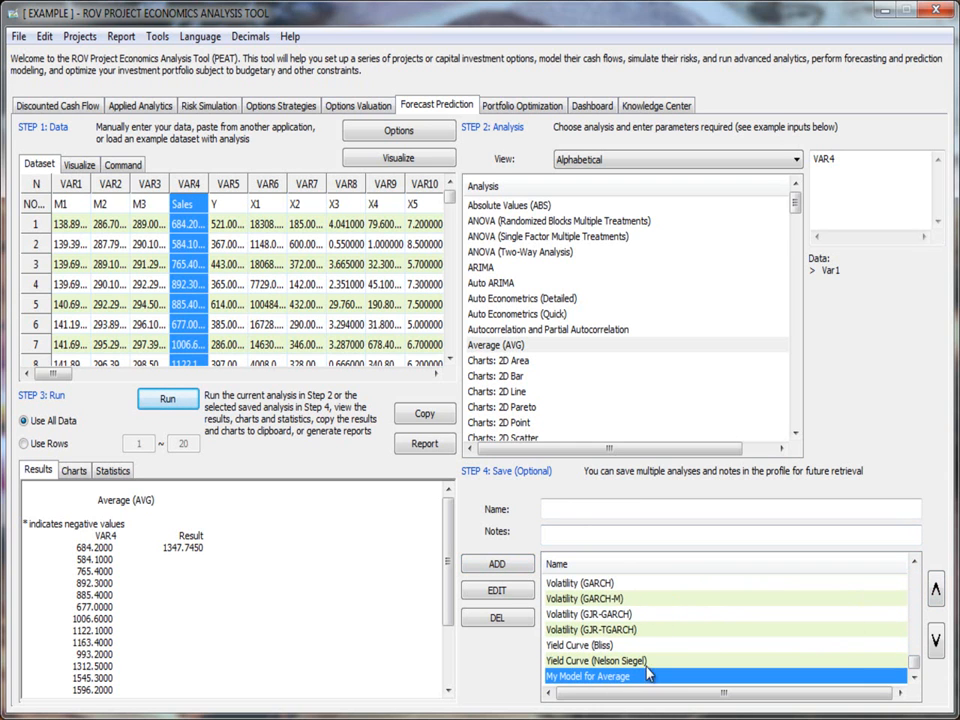
# Step: Move "My Model for Average" up the saved analyses list and back down to its end
pyautogui.click(938, 594)
pyautogui.click(938, 594)
pyautogui.click(938, 594)
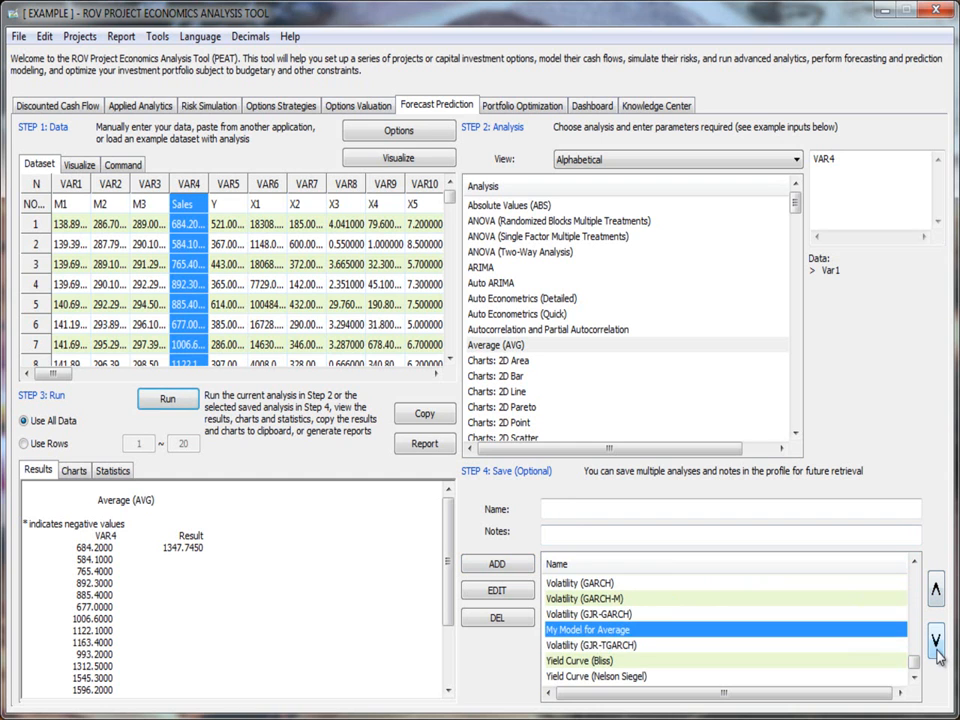
pyautogui.click(937, 645)
pyautogui.click(937, 645)
pyautogui.click(937, 645)
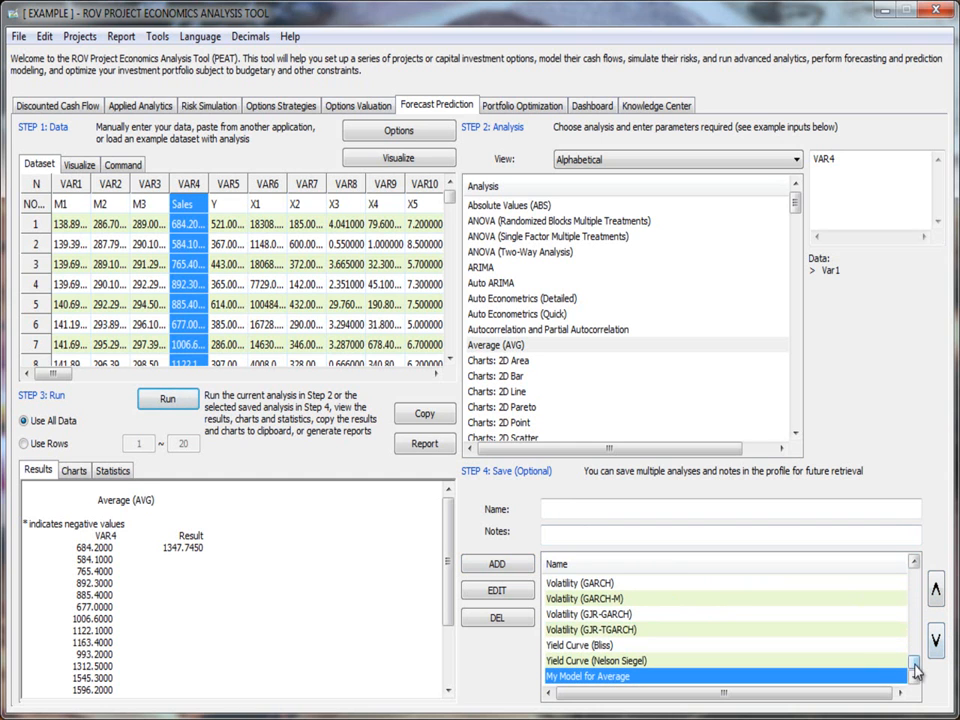
pyautogui.moveTo(914, 664); pyautogui.dragTo(916, 576)
# Step: Check the available profile options and browse the list of saved analyses
pyautogui.click(430, 134)
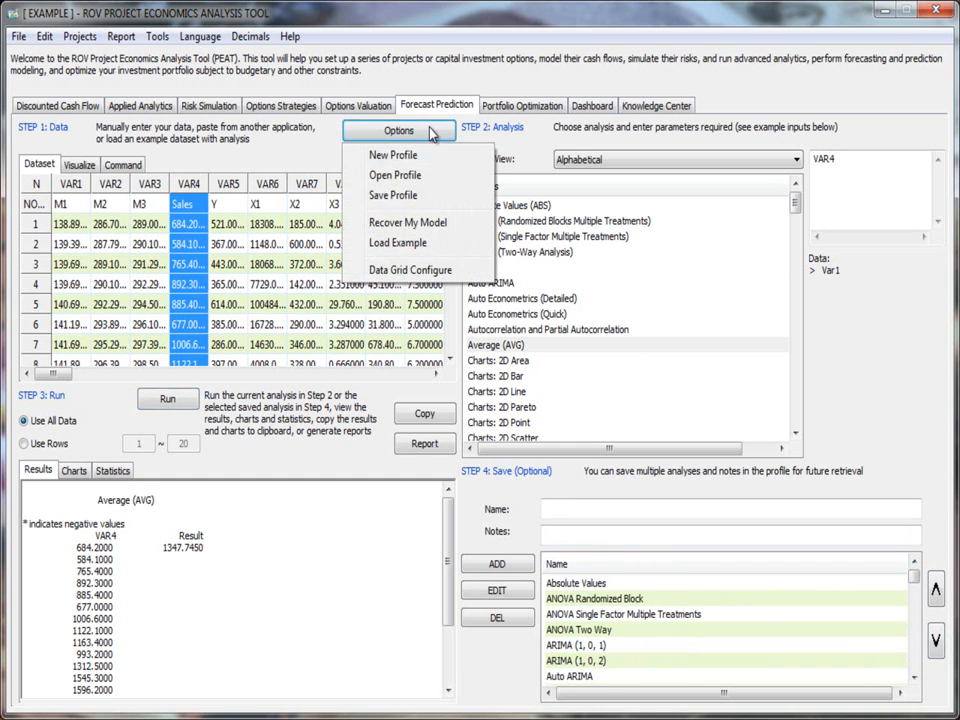
pyautogui.click(720, 632)
pyautogui.moveTo(916, 580)
pyautogui.mouseDown()
pyautogui.moveTo(912, 670)
pyautogui.moveTo(904, 576)
pyautogui.mouseUp()
pyautogui.click(911, 664)
pyautogui.click(918, 606)
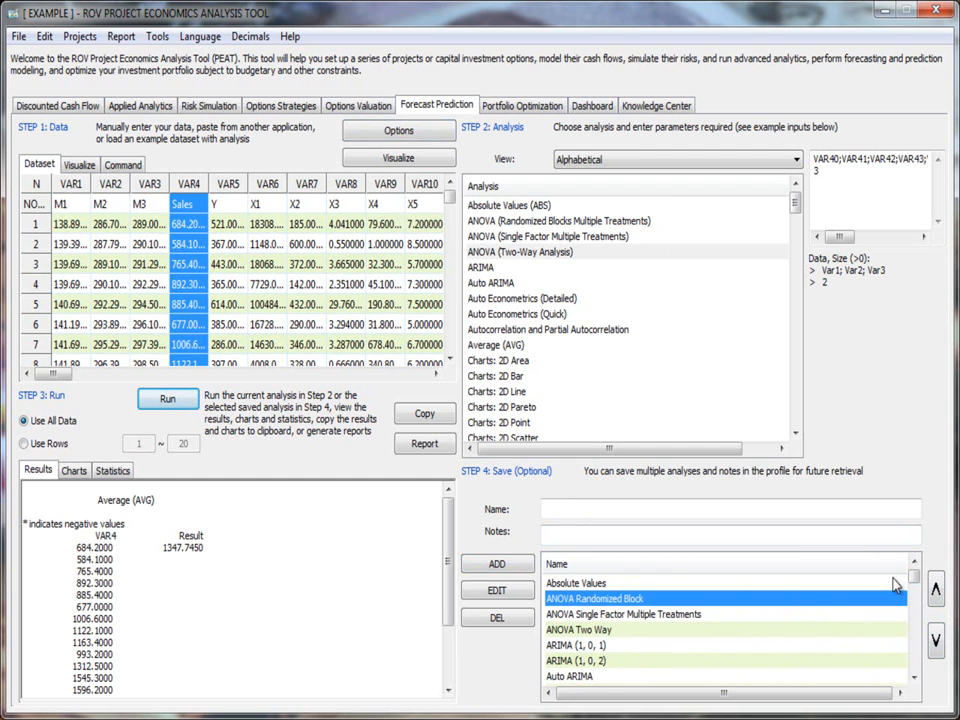
# Step: Run the saved ARIMA (1, 0, 1) analysis, review its statistics, and select ARIMA (1, 0, 2) to see its inputs
pyautogui.doubleClick(572, 646)
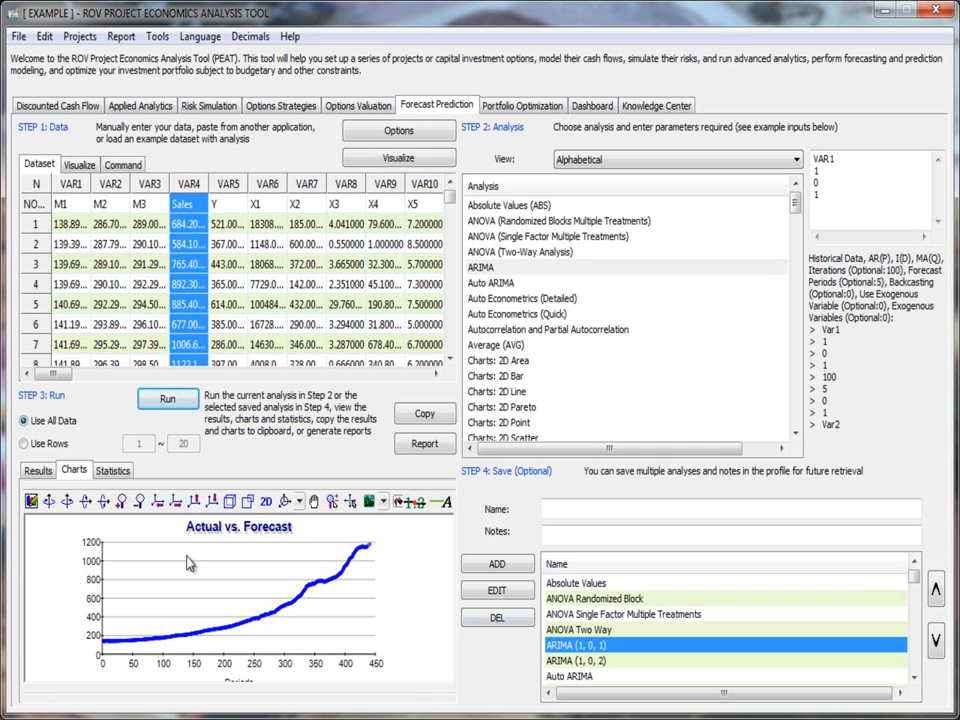
pyautogui.click(112, 470)
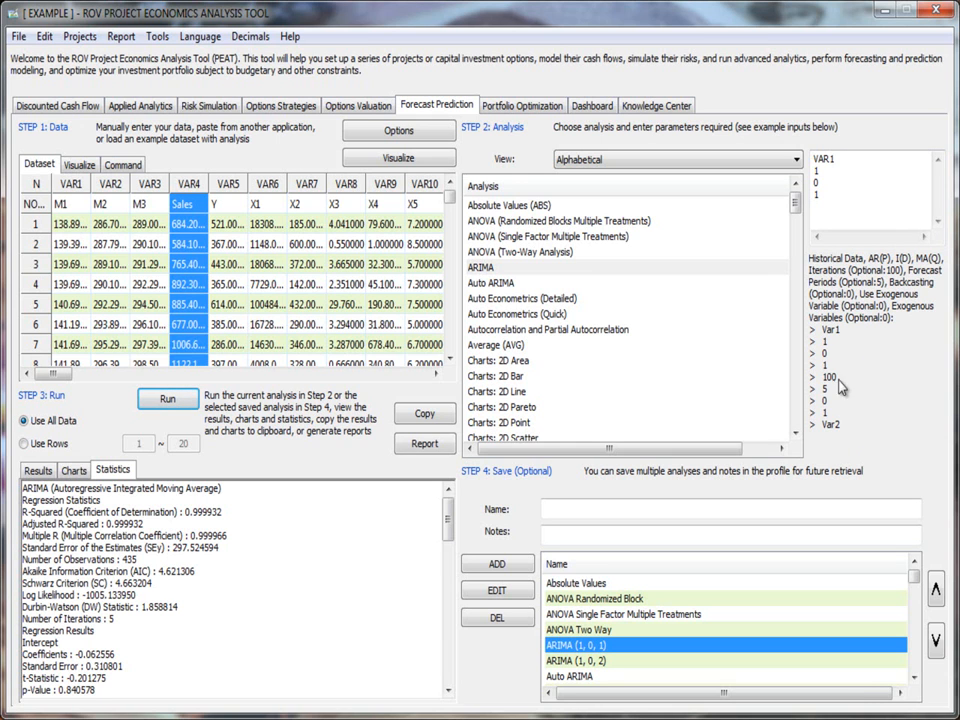
pyautogui.click(565, 662)
# Step: Run the saved 3D Pareto Chart analysis to display its chart
pyautogui.scroll(-1, 613, 672)
pyautogui.scroll(-1, 613, 672)
pyautogui.scroll(-4, 622, 627)
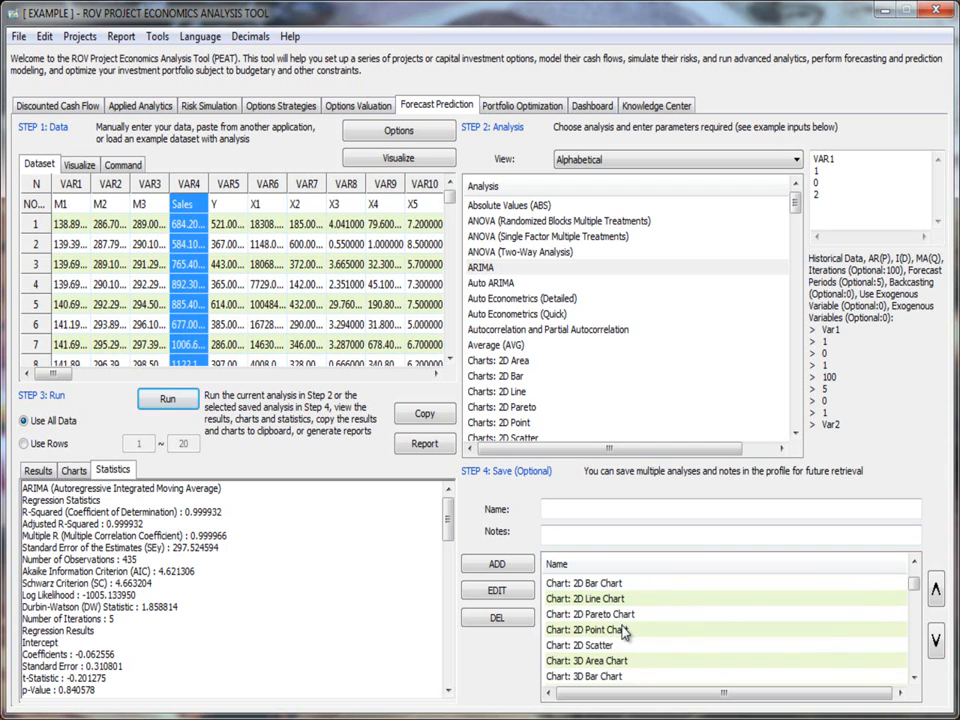
pyautogui.click(627, 617)
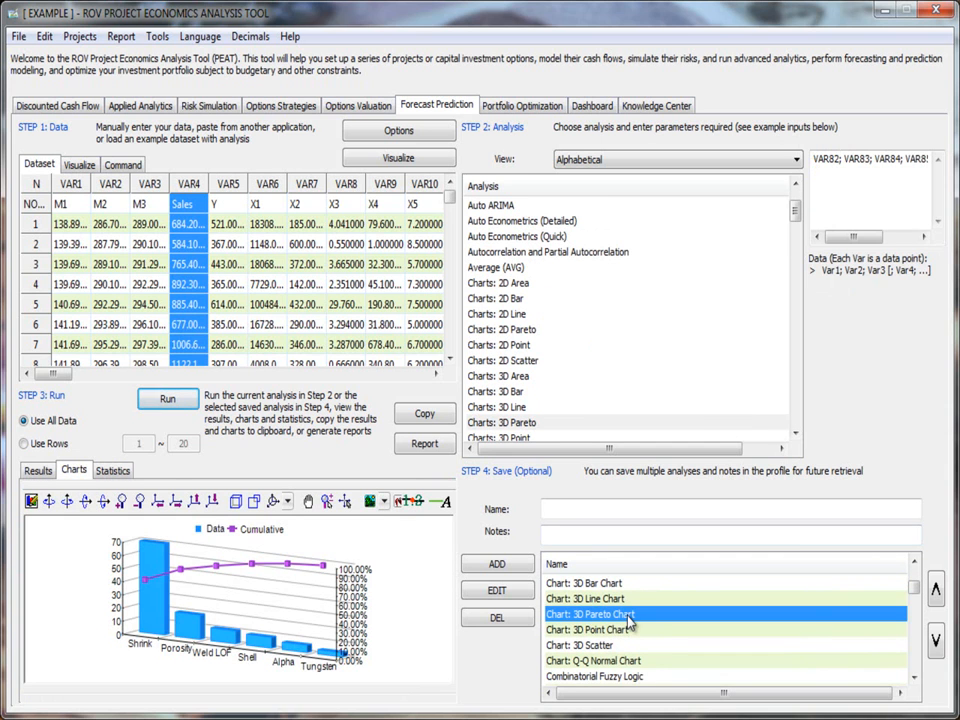
# Step: Run the saved Control Chart P analysis and enlarge the resulting chart
pyautogui.scroll(-2, 628, 625)
pyautogui.click(622, 631)
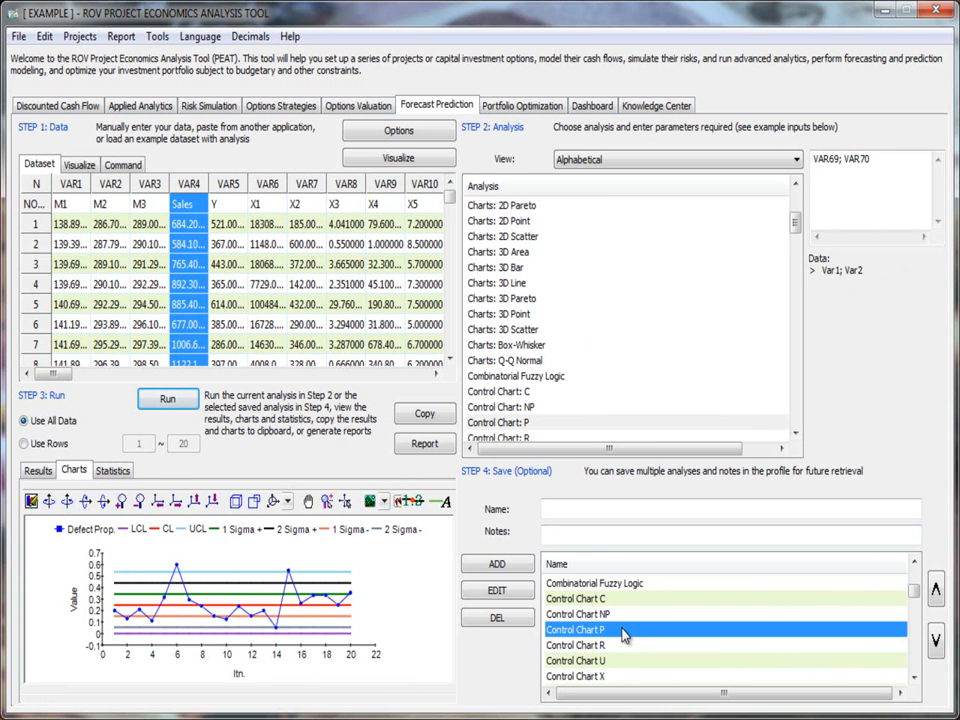
pyautogui.click(122, 507)
pyautogui.click(122, 507)
pyautogui.click(122, 507)
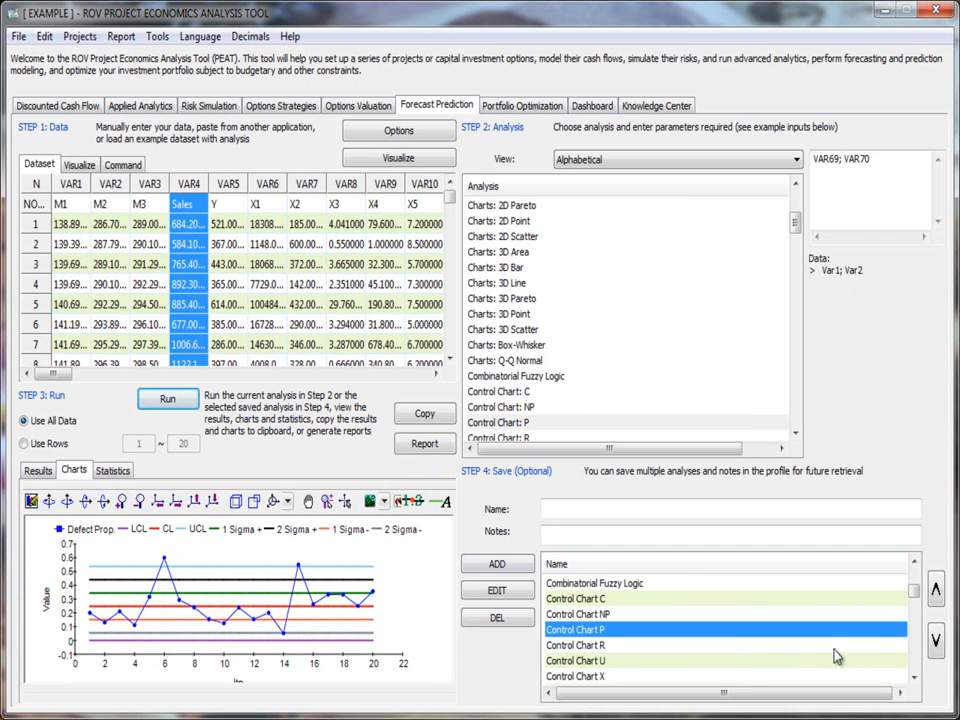
# Step: Browse the remaining saved analyses to the end of the list, checking the inputs of Control Chart R and Volatility (GJR-TGARCH)
pyautogui.click(806, 649)
pyautogui.scroll(-2, 811, 650)
pyautogui.scroll(-10, 722, 630)
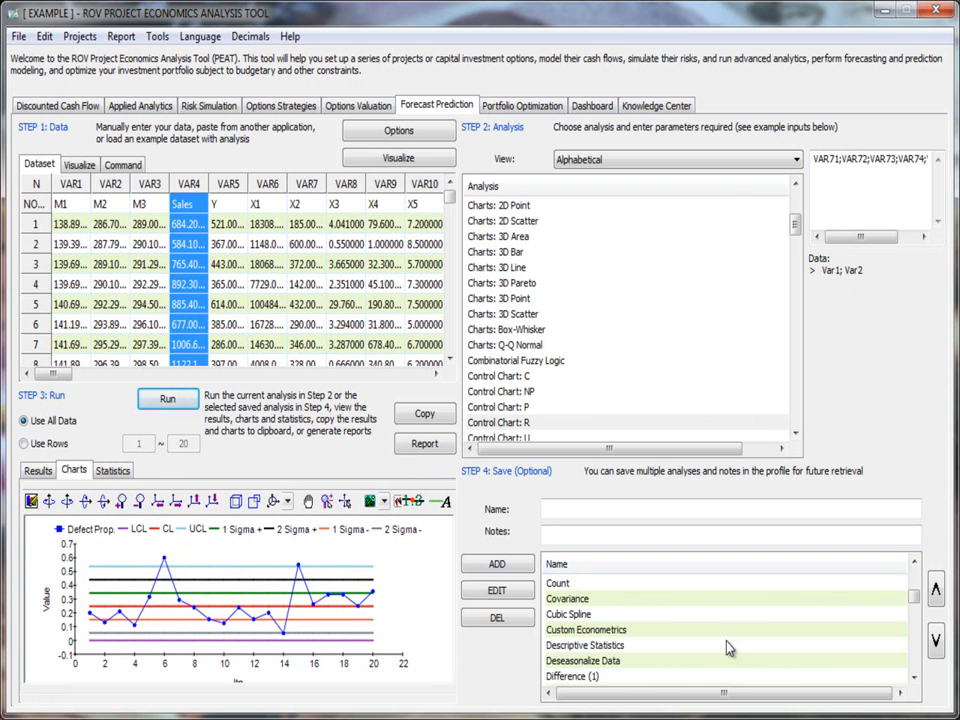
pyautogui.scroll(-12, 722, 628)
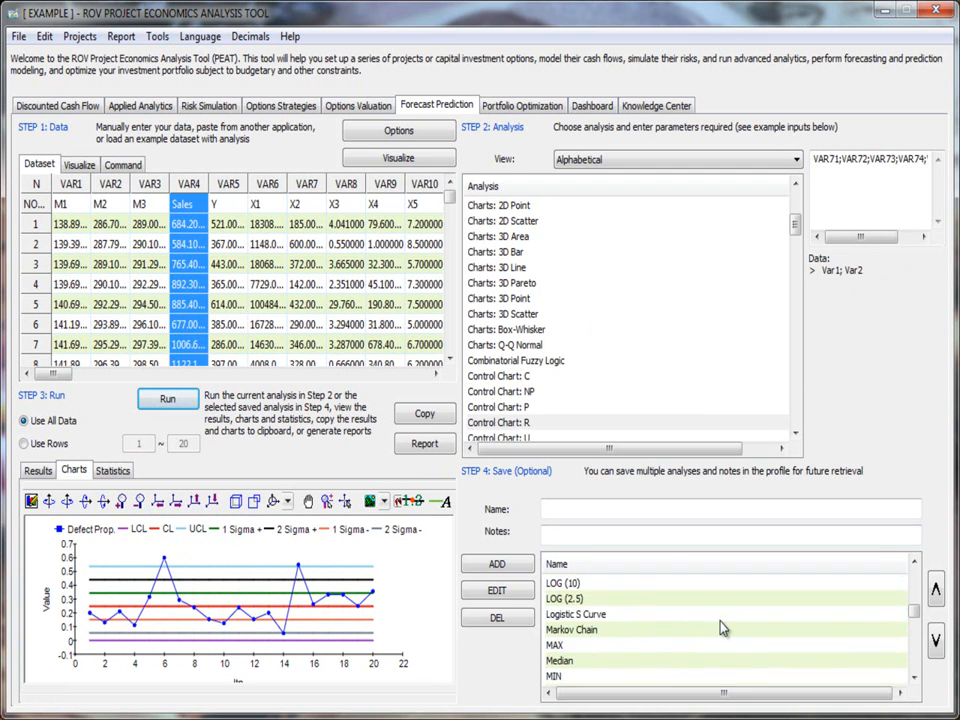
pyautogui.scroll(-12, 722, 628)
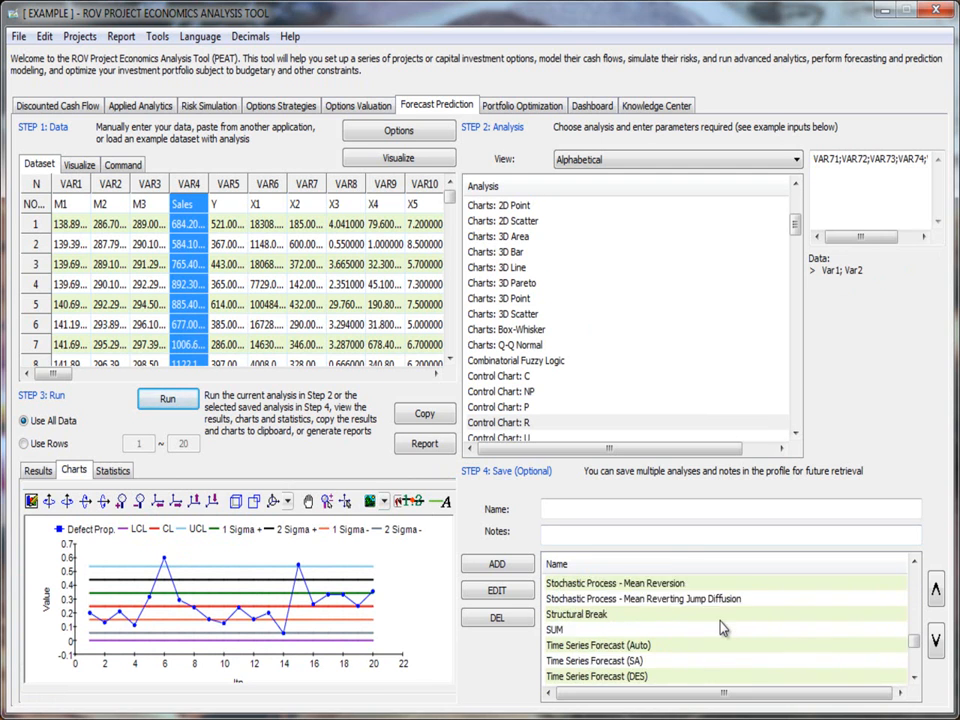
pyautogui.scroll(-3, 722, 628)
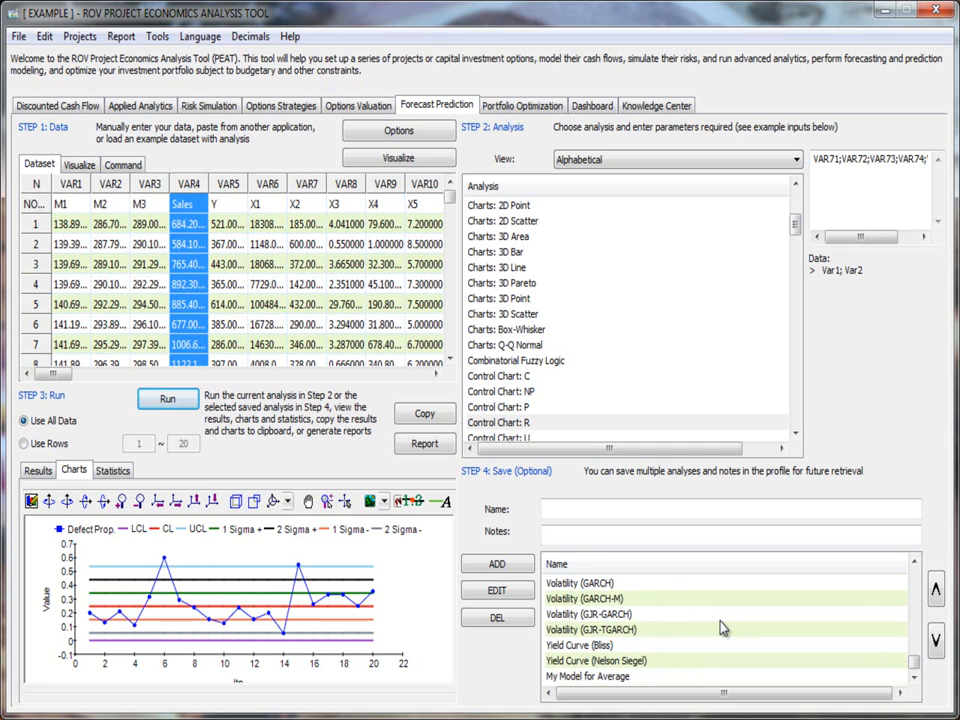
pyautogui.click(722, 628)
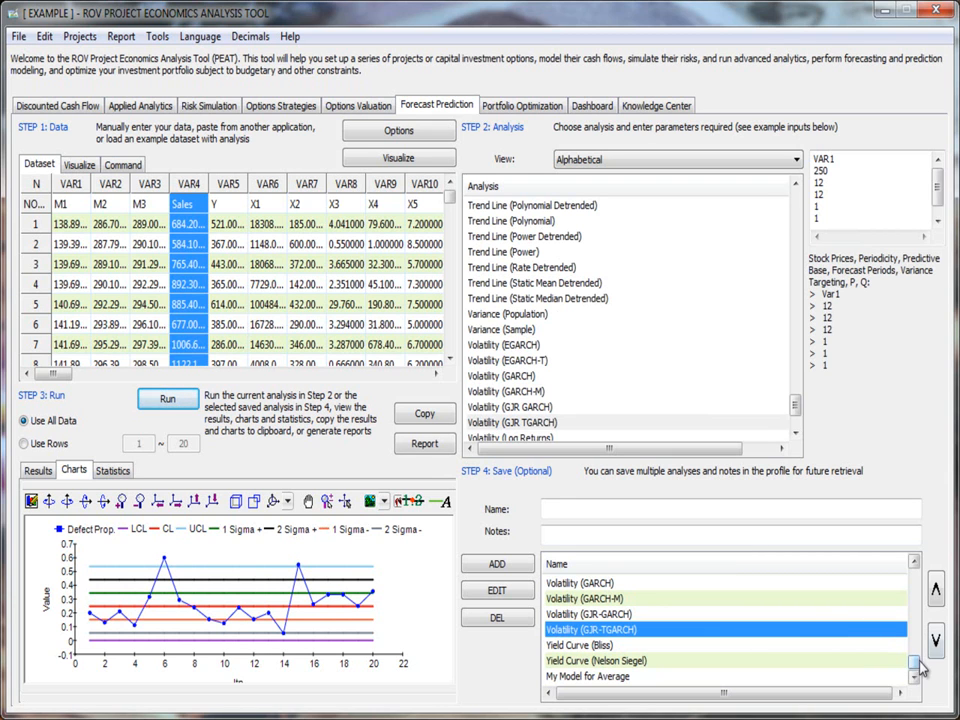
# Step: Examine the command version of the Average analysis on VAR4, and return to the dataset grid
pyautogui.click(122, 165)
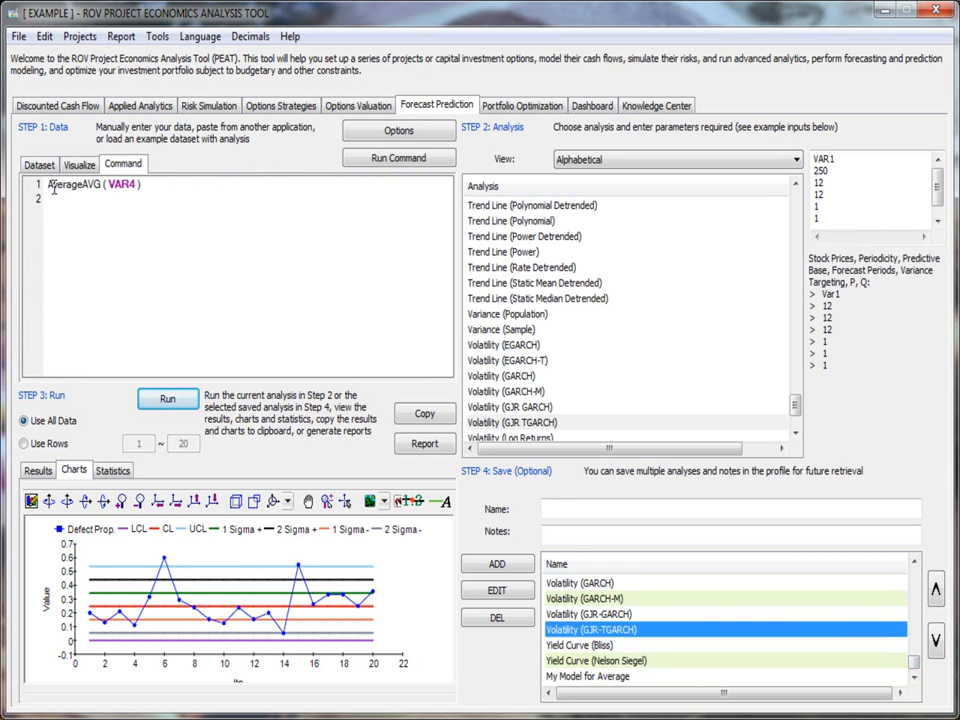
pyautogui.click(152, 184)
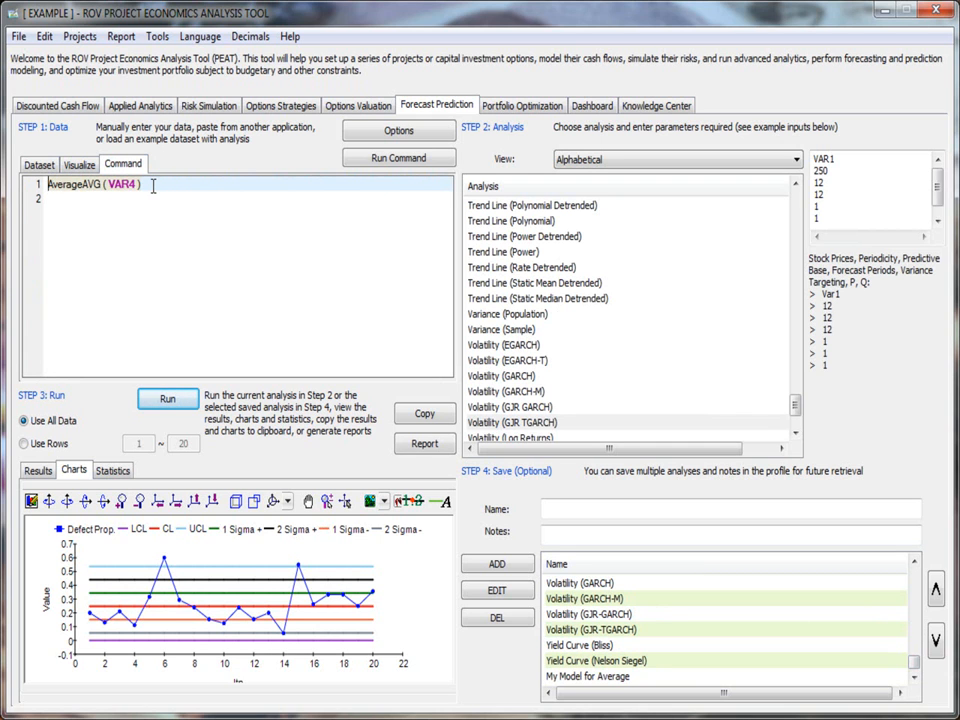
pyautogui.click(53, 198)
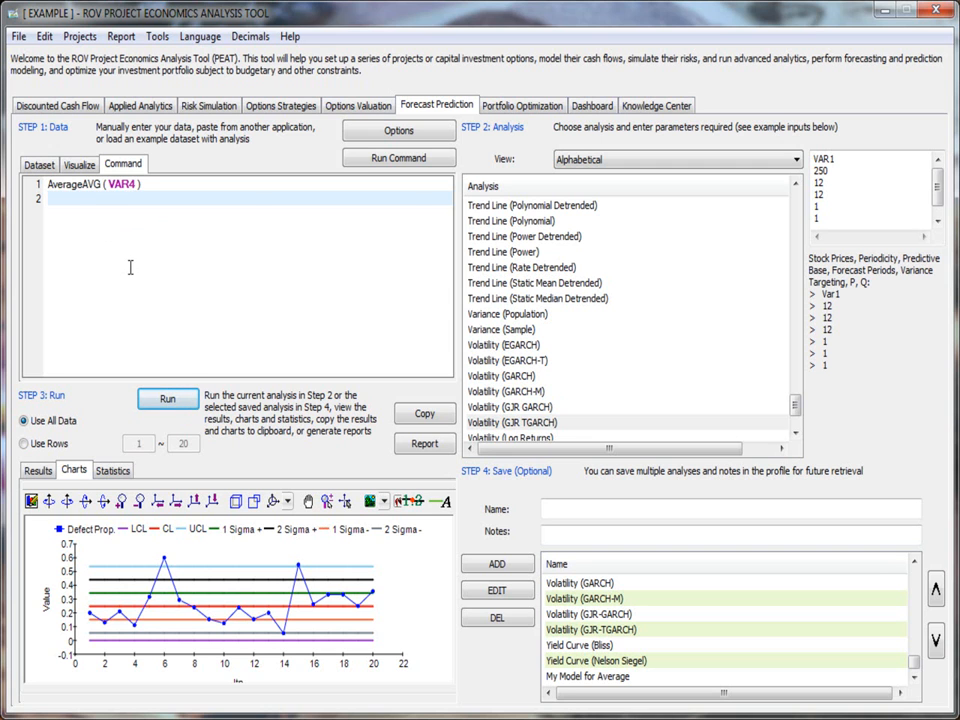
pyautogui.click(40, 164)
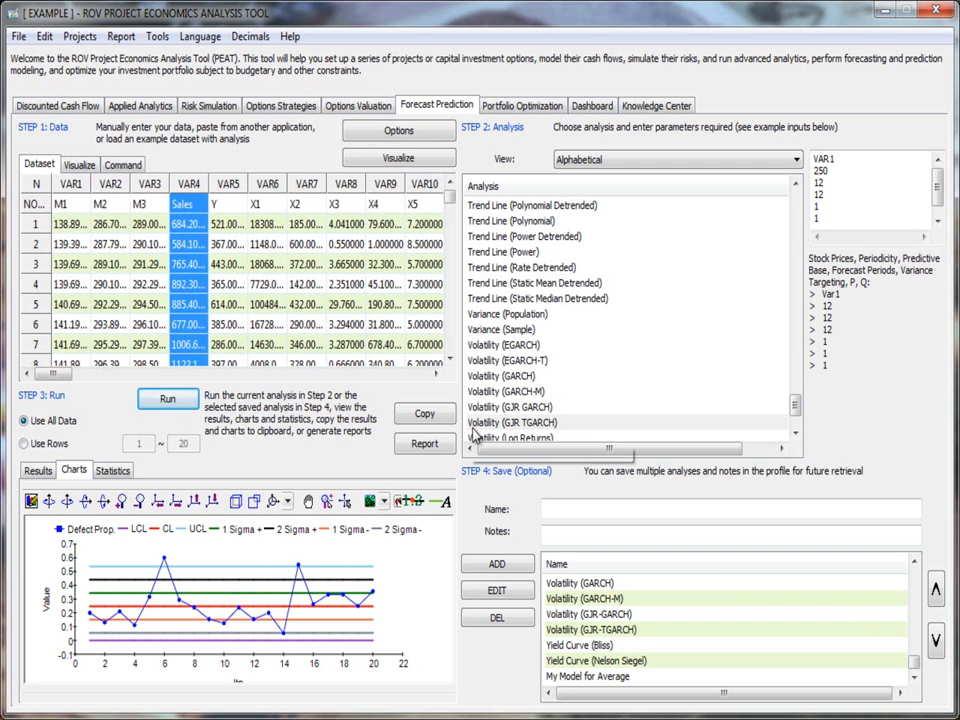